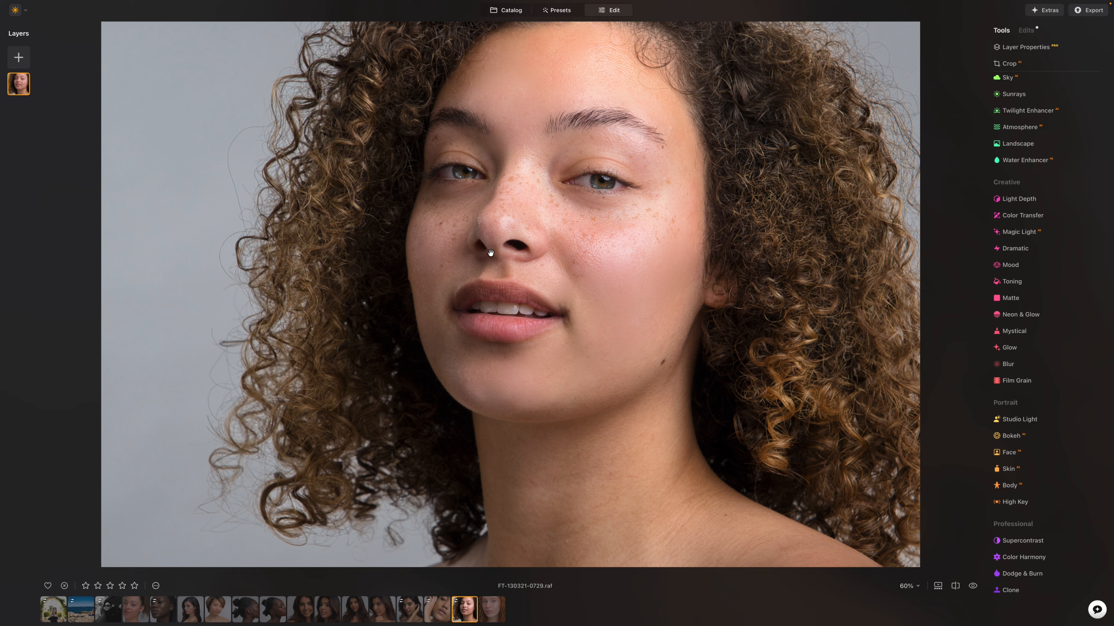
# Step: Compare the edited portrait with its unedited original
pyautogui.click(973, 586)
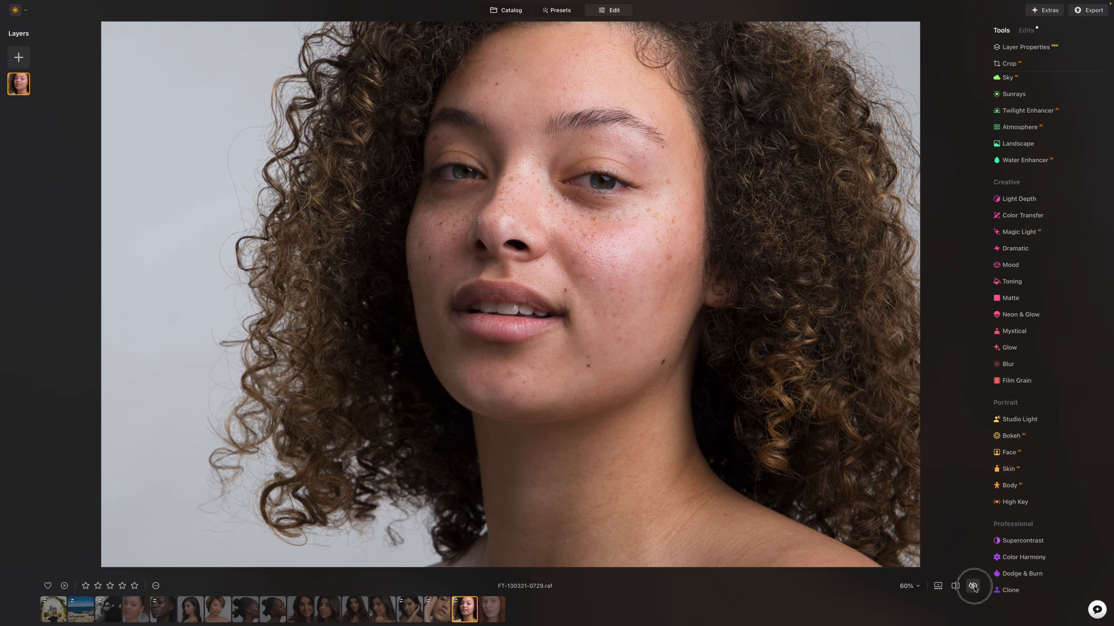
pyautogui.click(973, 586)
pyautogui.click(973, 586)
pyautogui.click(973, 586)
pyautogui.scroll(1, 554, 229)
pyautogui.scroll(1, 554, 228)
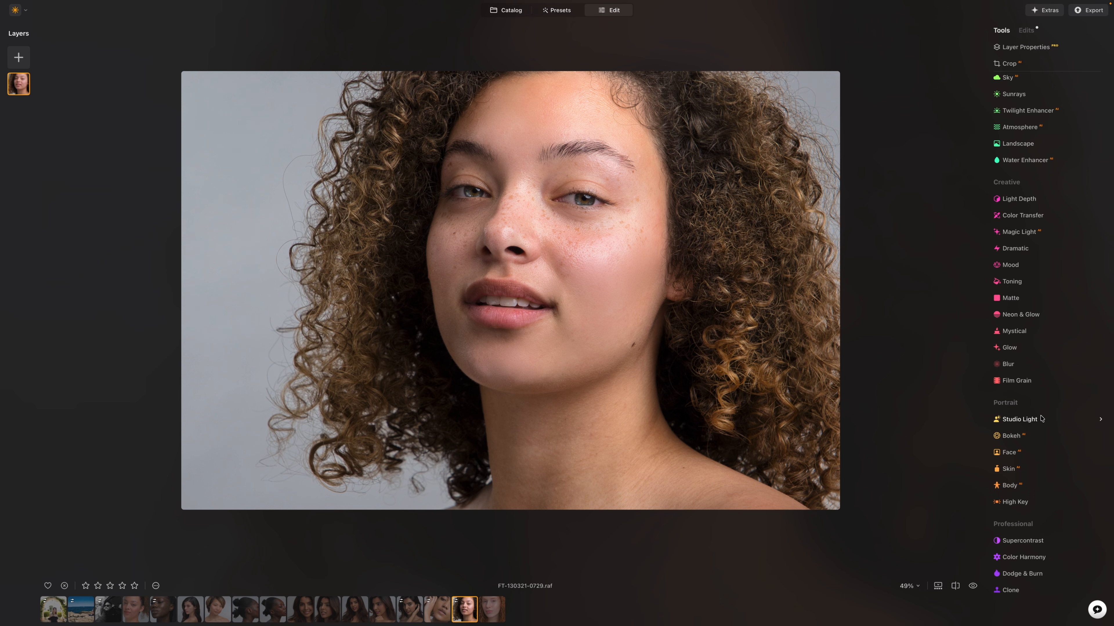
# Step: Create a virtual copy of the portrait FT-130321-0729.raf and reset all adjustments on that copy
pyautogui.click(490, 613)
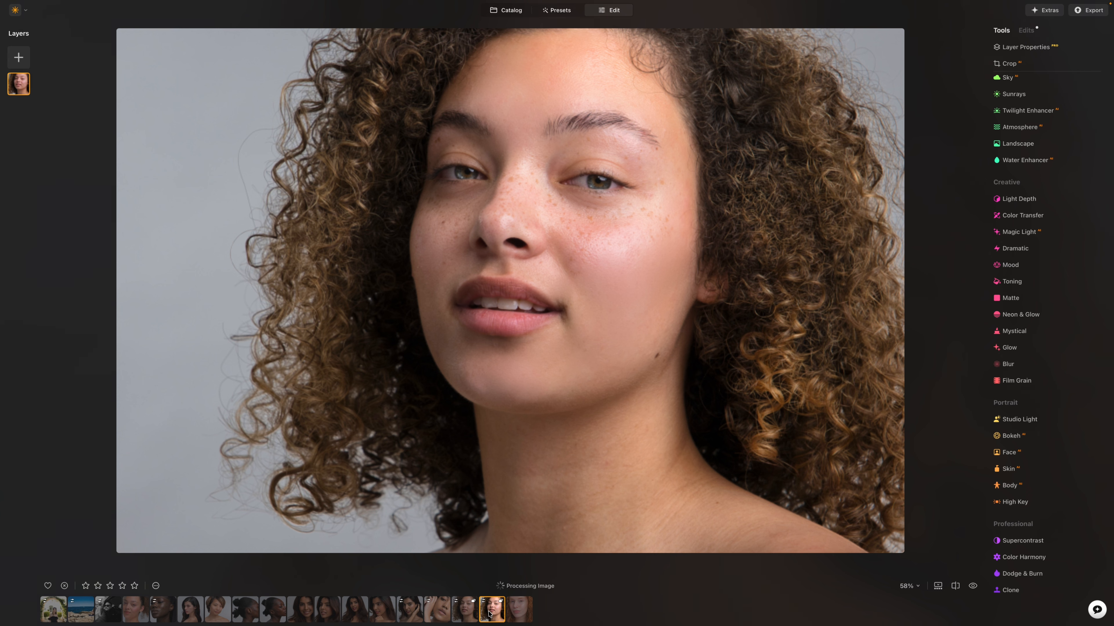
pyautogui.click(475, 615)
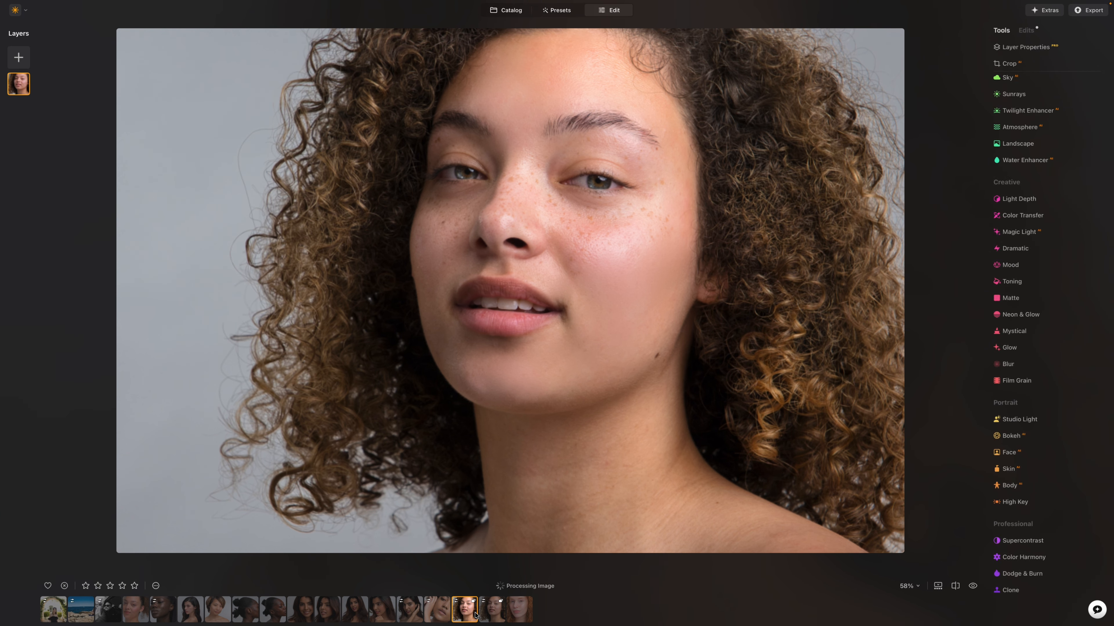
pyautogui.click(492, 615)
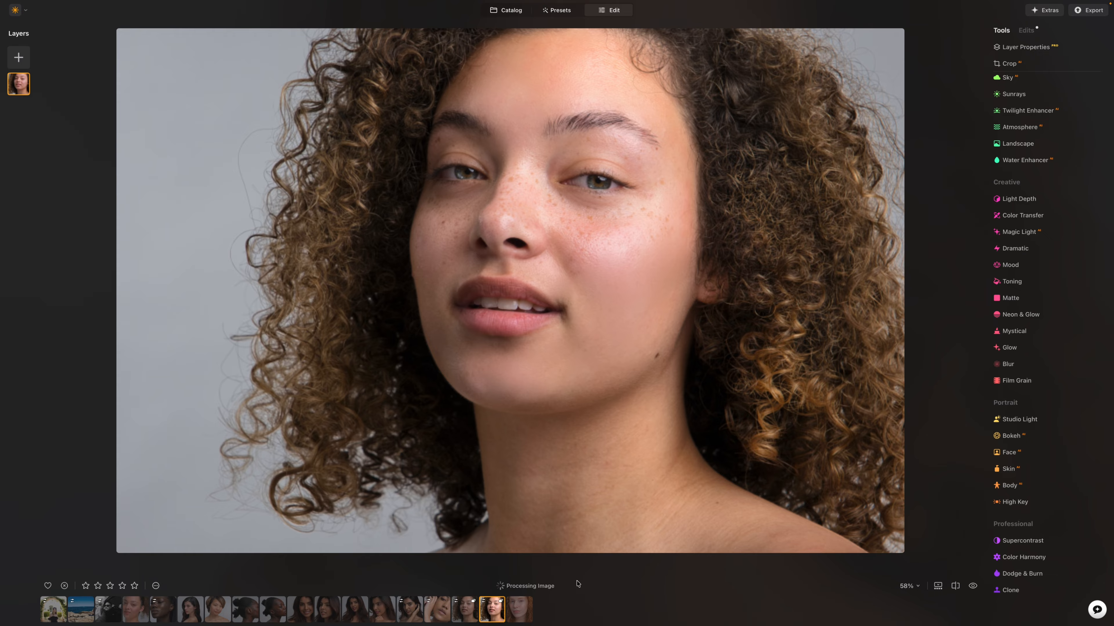
pyautogui.rightClick(486, 611)
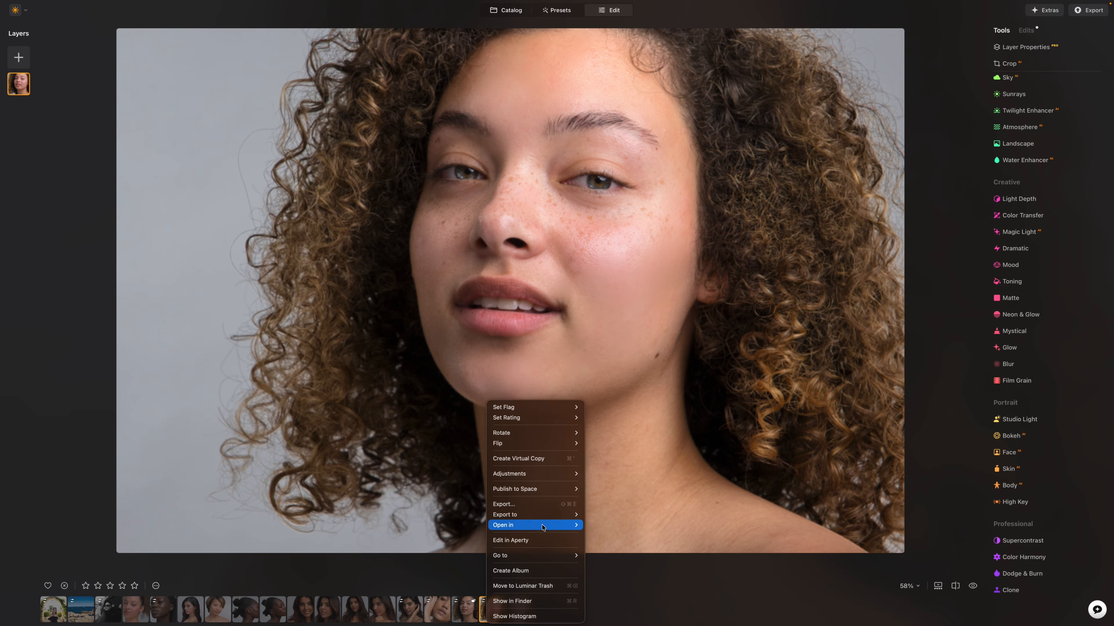
pyautogui.moveTo(572, 478)
pyautogui.click(623, 515)
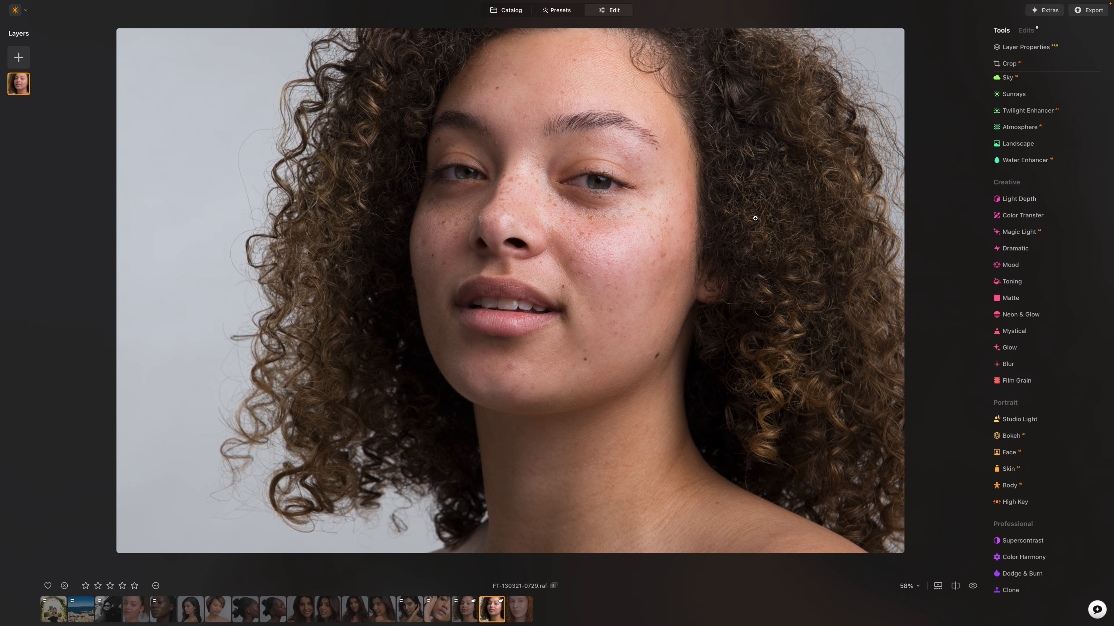
# Step: Try a light Blemish Removal on the face with the Skin tool
pyautogui.scroll(3, 753, 213)
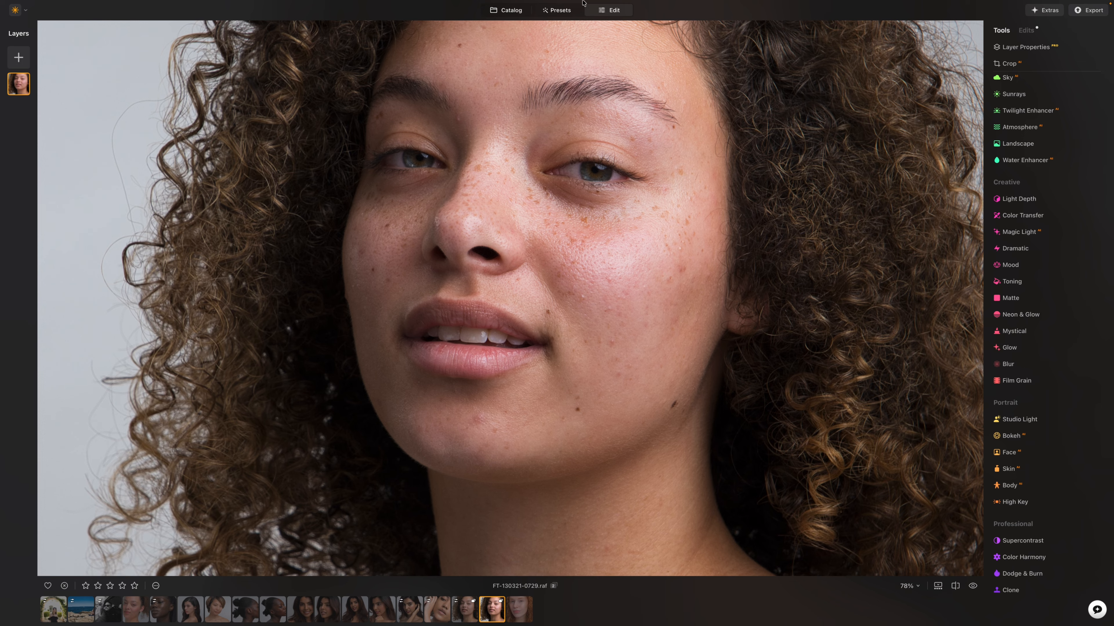
pyautogui.click(506, 9)
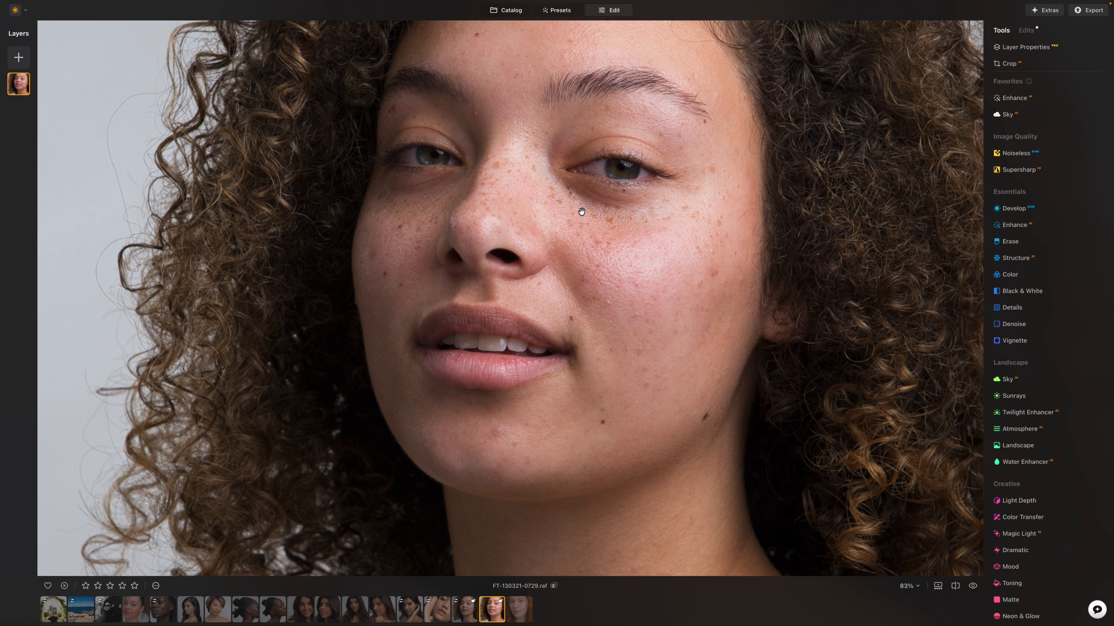
pyautogui.scroll(3, 582, 212)
pyautogui.scroll(-4, 582, 212)
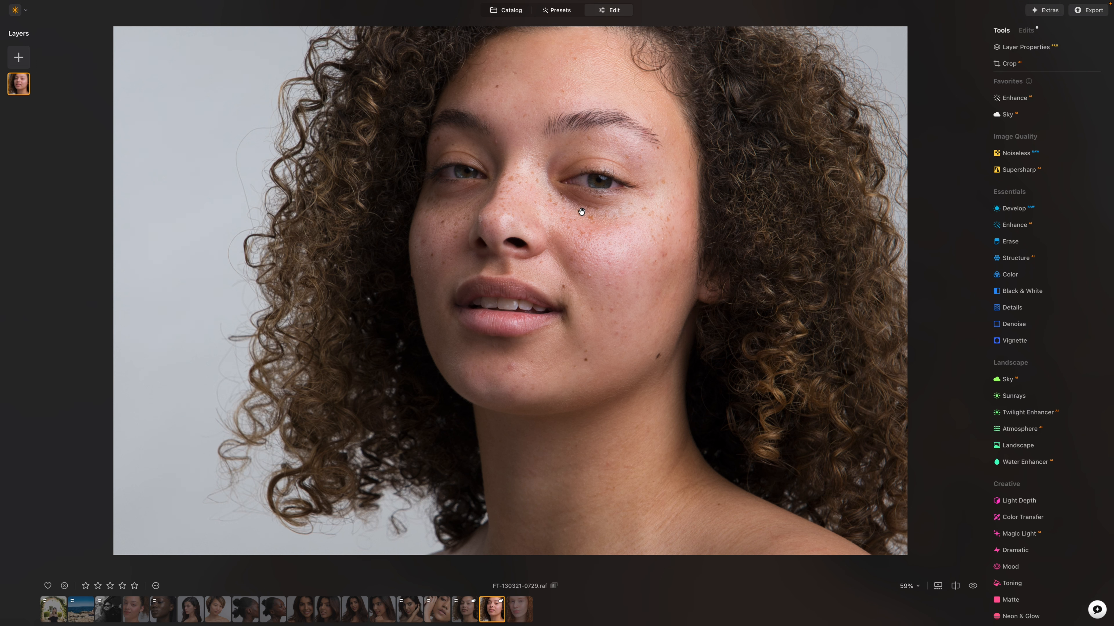
pyautogui.scroll(-5, 1081, 375)
pyautogui.scroll(-2, 1022, 423)
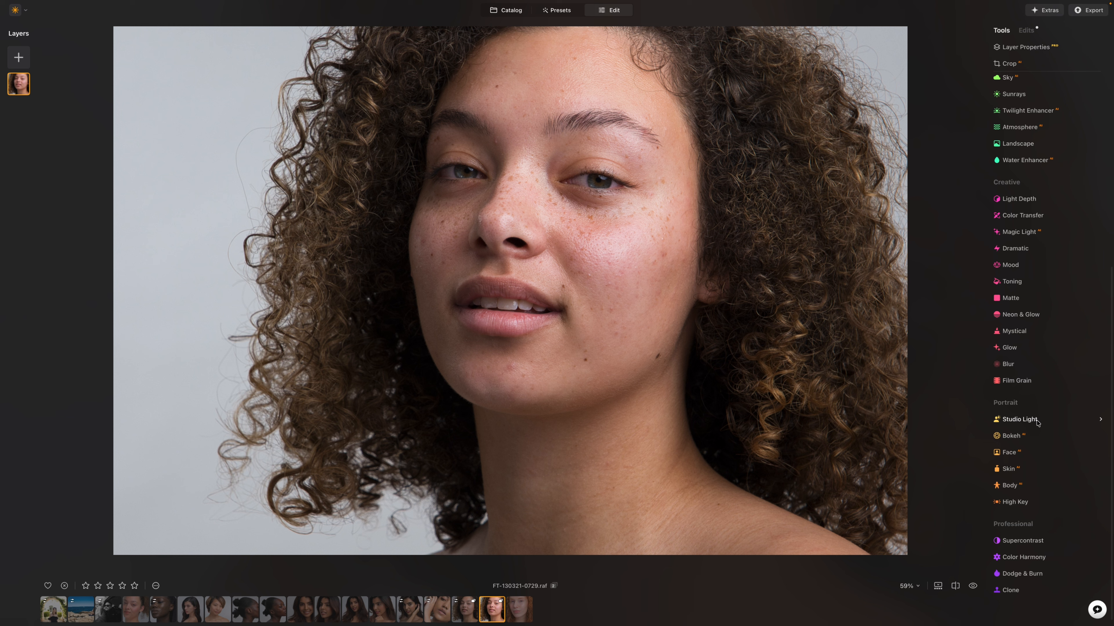
pyautogui.click(1010, 469)
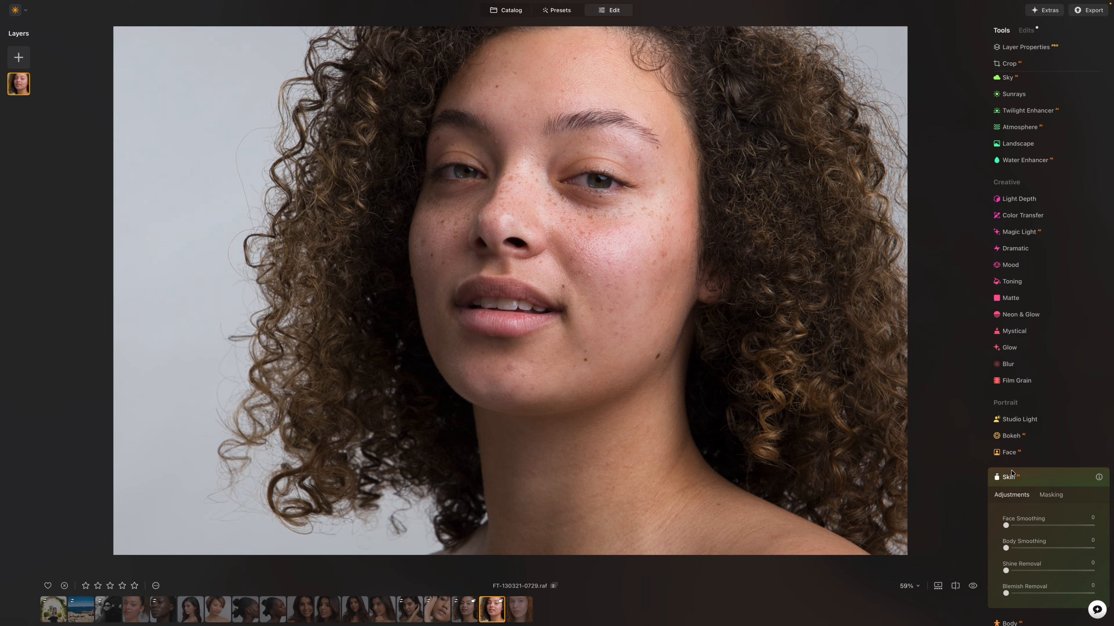
pyautogui.scroll(-3, 1038, 460)
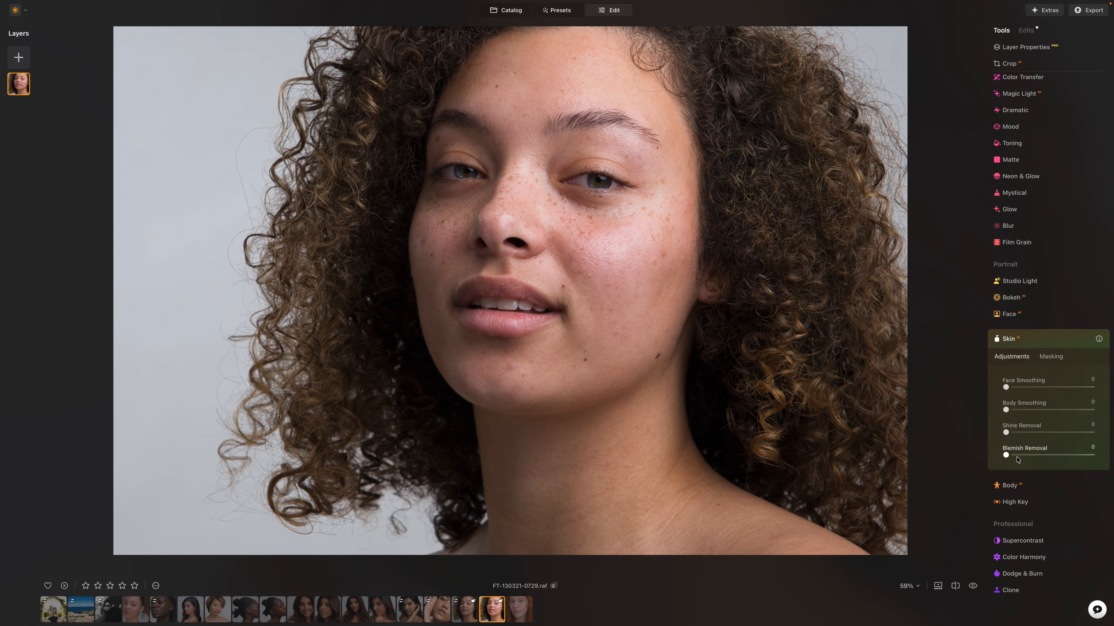
pyautogui.moveTo(1007, 455); pyautogui.dragTo(1027, 456)
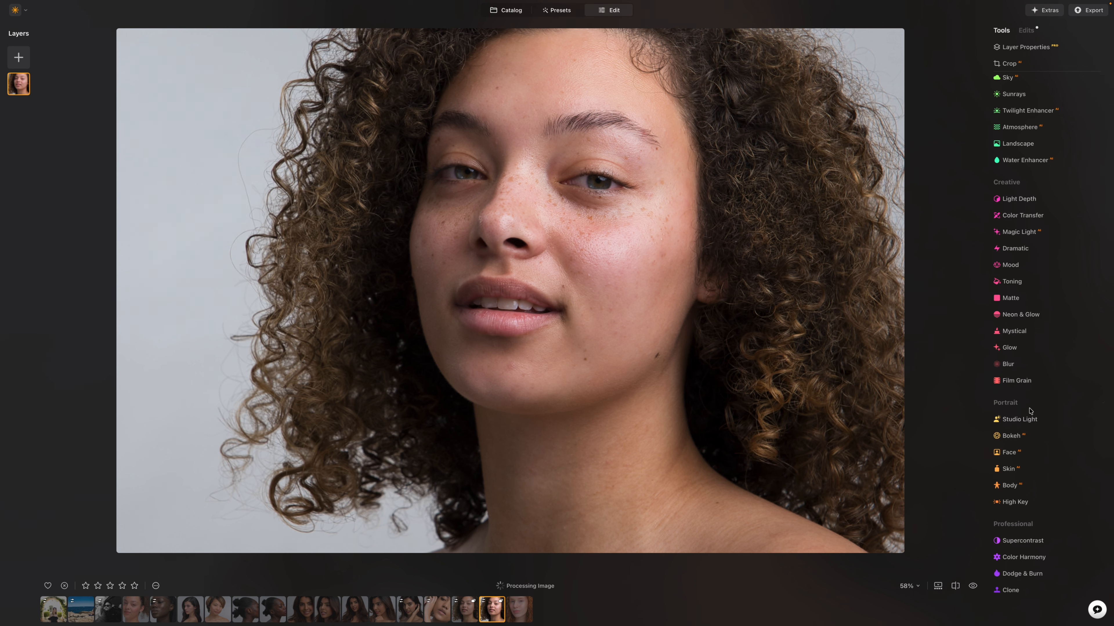
# Step: Remove facial blemishes with the Skin tool, comparing the effect on and off, and set Blemish Removal to 62
pyautogui.click(1022, 469)
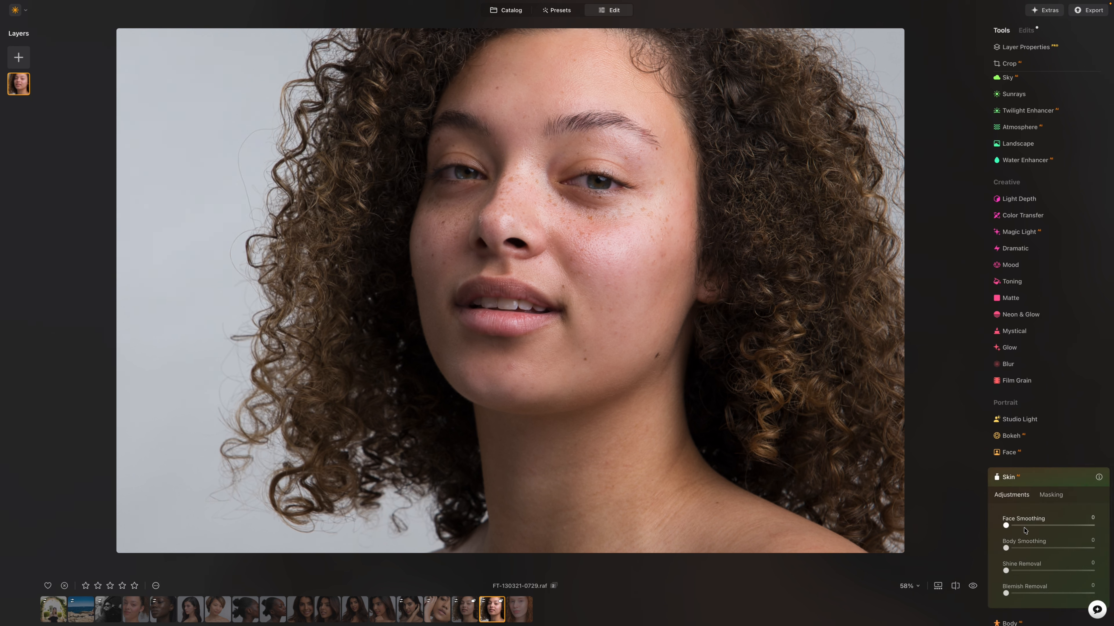
pyautogui.moveTo(1022, 594); pyautogui.dragTo(1091, 593)
pyautogui.click(1069, 479)
pyautogui.click(1070, 481)
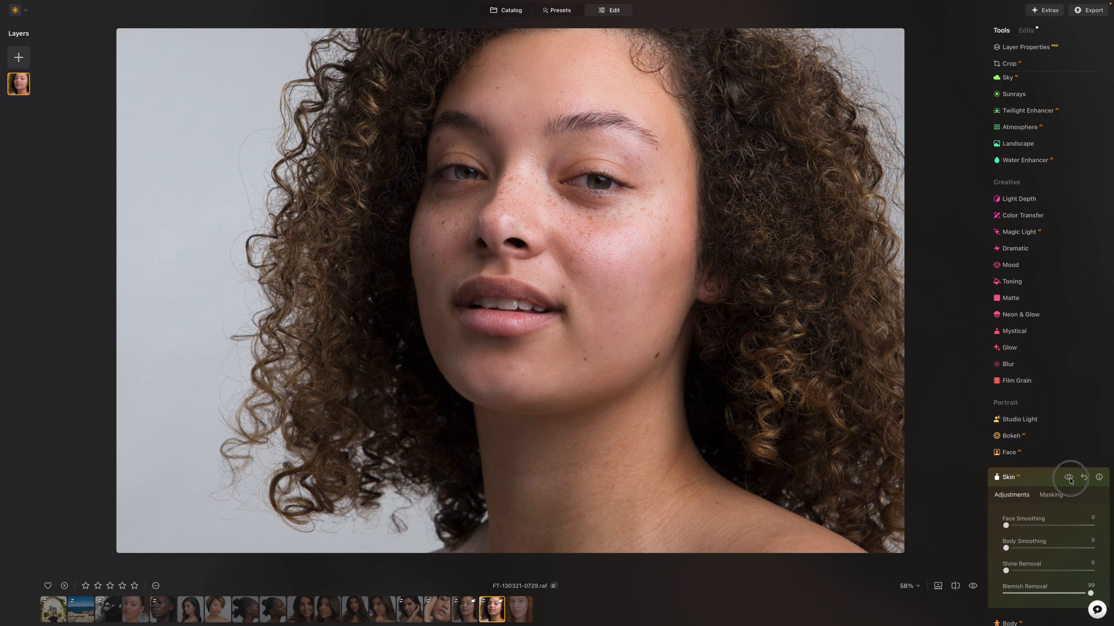
pyautogui.click(1070, 481)
pyautogui.click(1071, 483)
pyautogui.click(1056, 594)
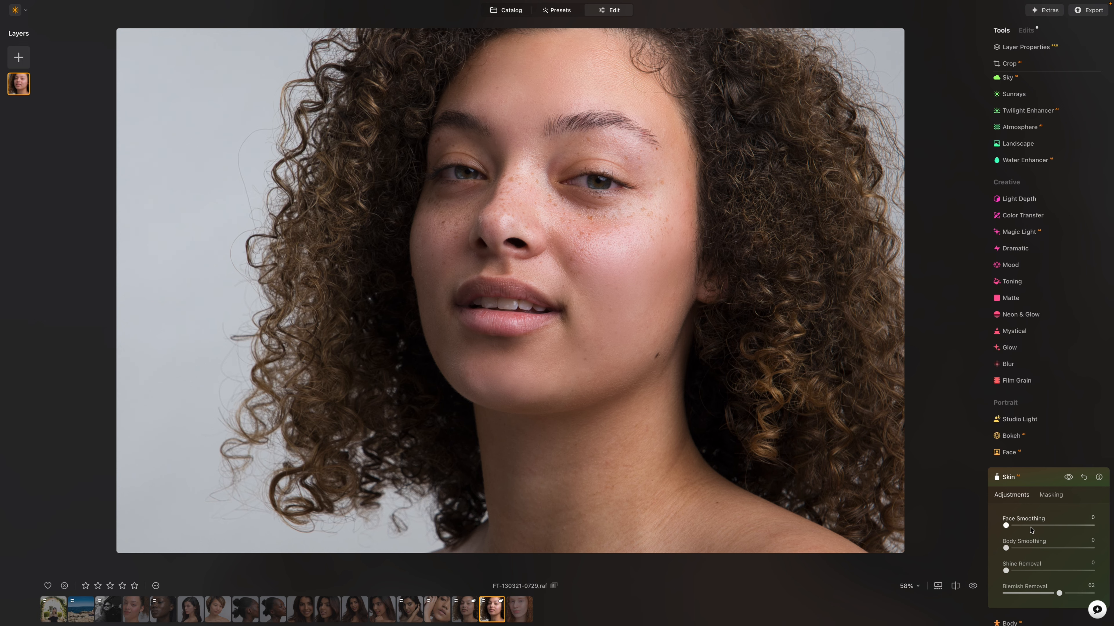
# Step: Set Face Smoothing to 18 and Shine Removal to 68 in the Skin tool, and check the effect against the unretouched skin
pyautogui.moveTo(1030, 526)
pyautogui.mouseDown()
pyautogui.moveTo(1047, 525)
pyautogui.moveTo(1021, 526)
pyautogui.mouseUp()
pyautogui.moveTo(1018, 570); pyautogui.dragTo(1060, 569)
pyautogui.moveTo(1075, 576); pyautogui.dragTo(1066, 573)
pyautogui.click(1069, 477)
# Step: Set Face Light to 16 in the Face tool, and return Slim Face to 0 after trying it at 30
pyautogui.scroll(-3, 1069, 478)
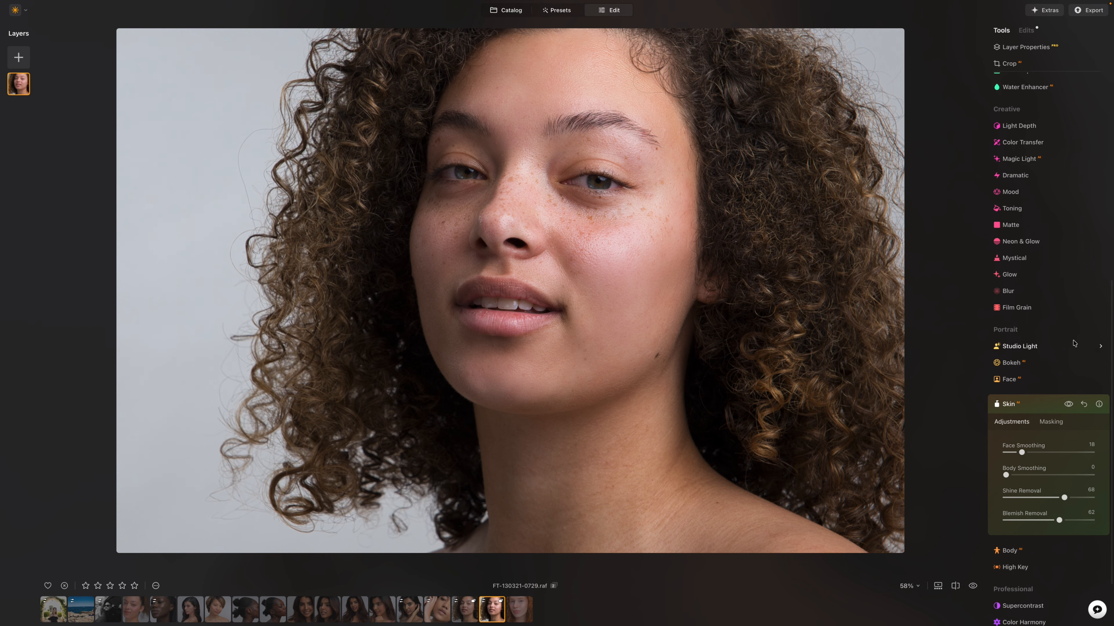
pyautogui.click(1029, 384)
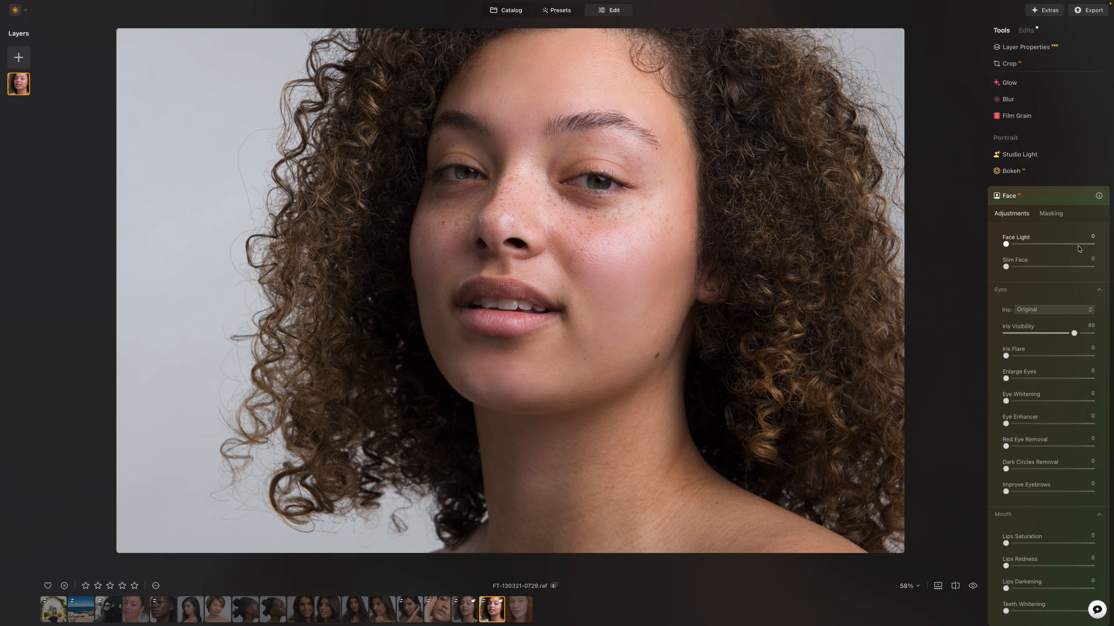
pyautogui.moveTo(1015, 241)
pyautogui.mouseDown()
pyautogui.moveTo(1047, 248)
pyautogui.moveTo(1019, 248)
pyautogui.mouseUp()
pyautogui.moveTo(1006, 267); pyautogui.dragTo(1030, 268)
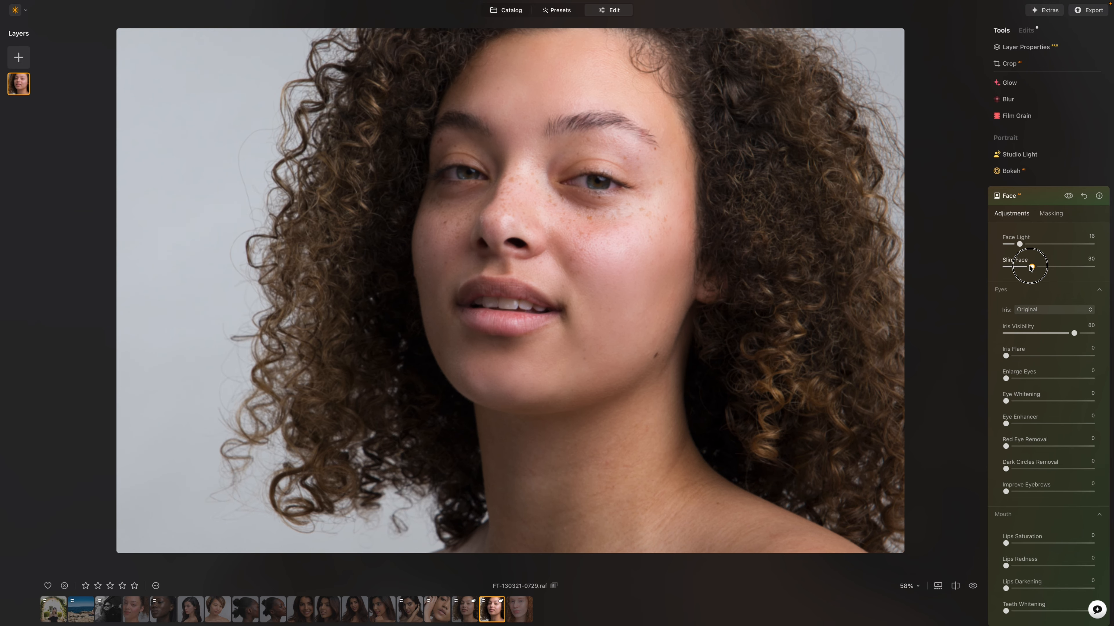
pyautogui.moveTo(1031, 268); pyautogui.dragTo(995, 242)
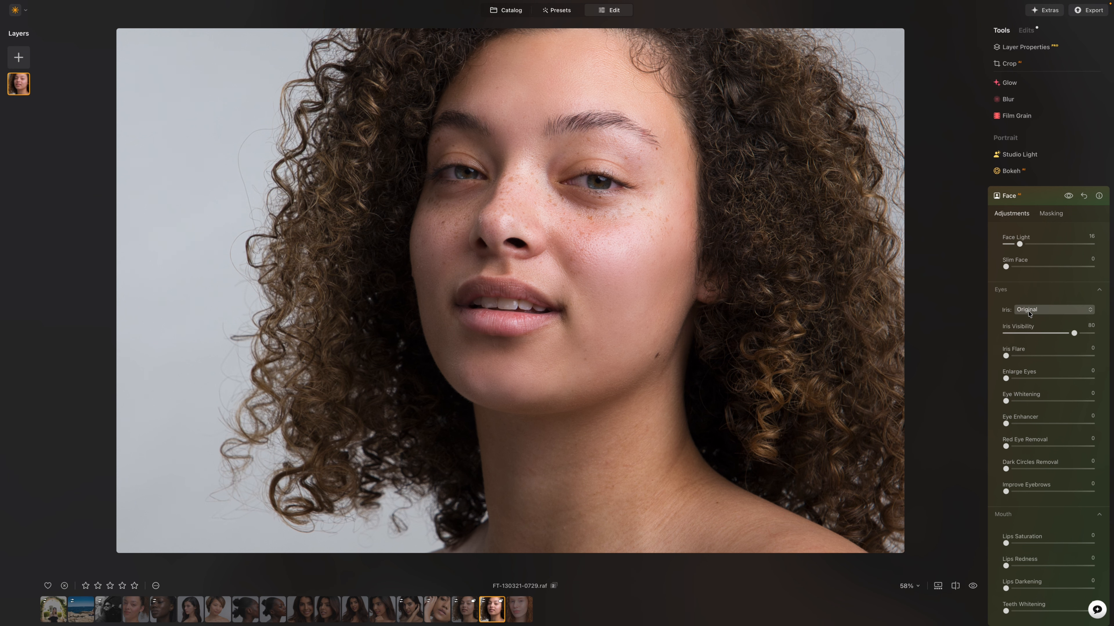
# Step: Set Eye Whitening to 56, Eye Enhancer to 61, Red Eye Removal to 39, Dark Circles Removal to 53 and Improve Eyebrows to 24
pyautogui.moveTo(1023, 378); pyautogui.dragTo(1053, 404)
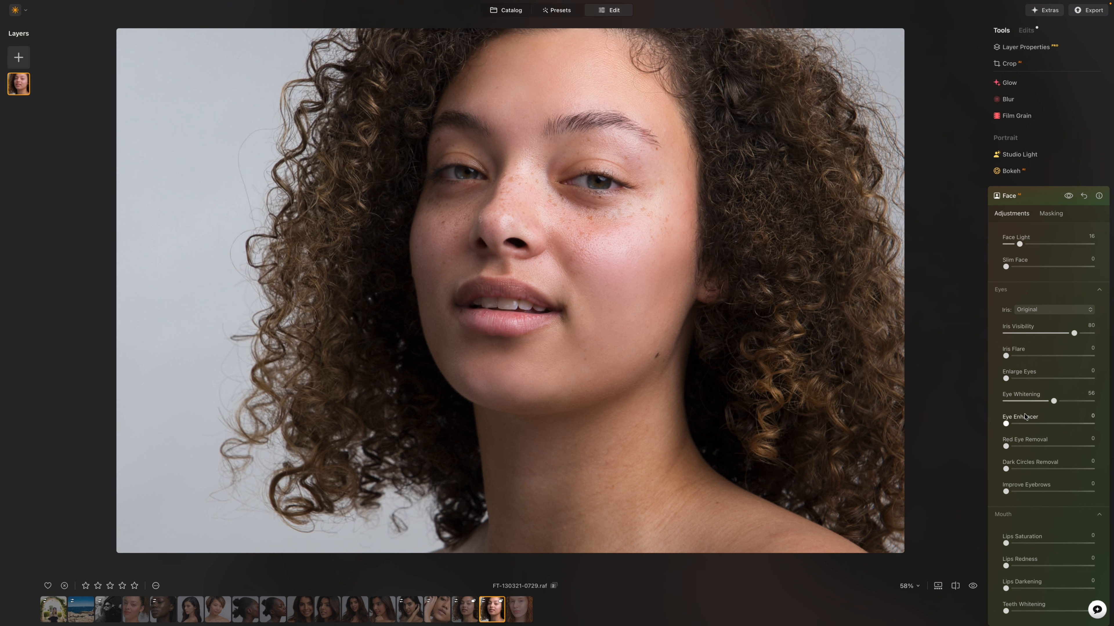
pyautogui.moveTo(1016, 424); pyautogui.dragTo(1066, 426)
pyautogui.moveTo(1007, 446); pyautogui.dragTo(1092, 467)
pyautogui.scroll(4, 584, 123)
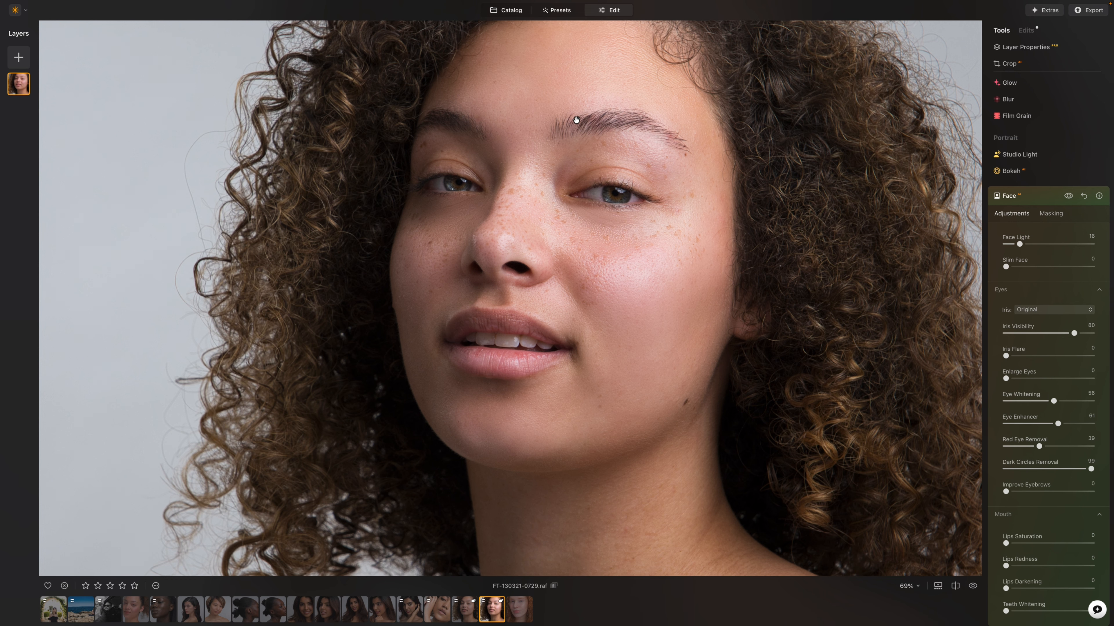
pyautogui.click(1045, 469)
pyautogui.moveTo(1046, 469); pyautogui.dragTo(1027, 493)
# Step: Compare the portrait's skin and eye retouching with the original and inspect the face at different magnifications
pyautogui.scroll(-5, 865, 405)
pyautogui.scroll(-2, 865, 407)
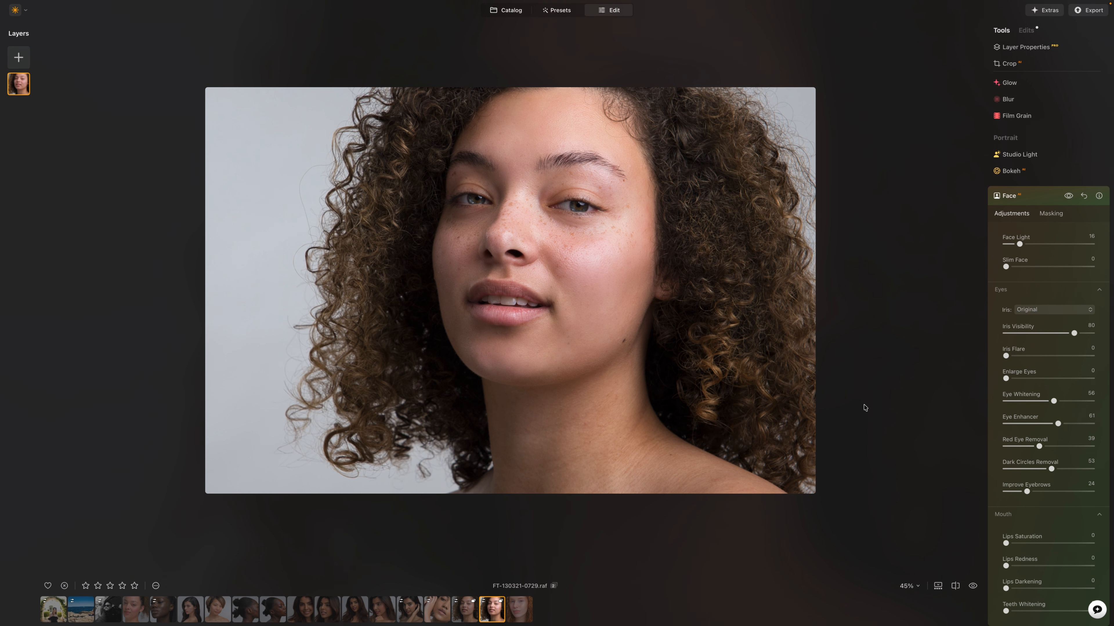
pyautogui.scroll(1, 865, 407)
pyautogui.click(972, 586)
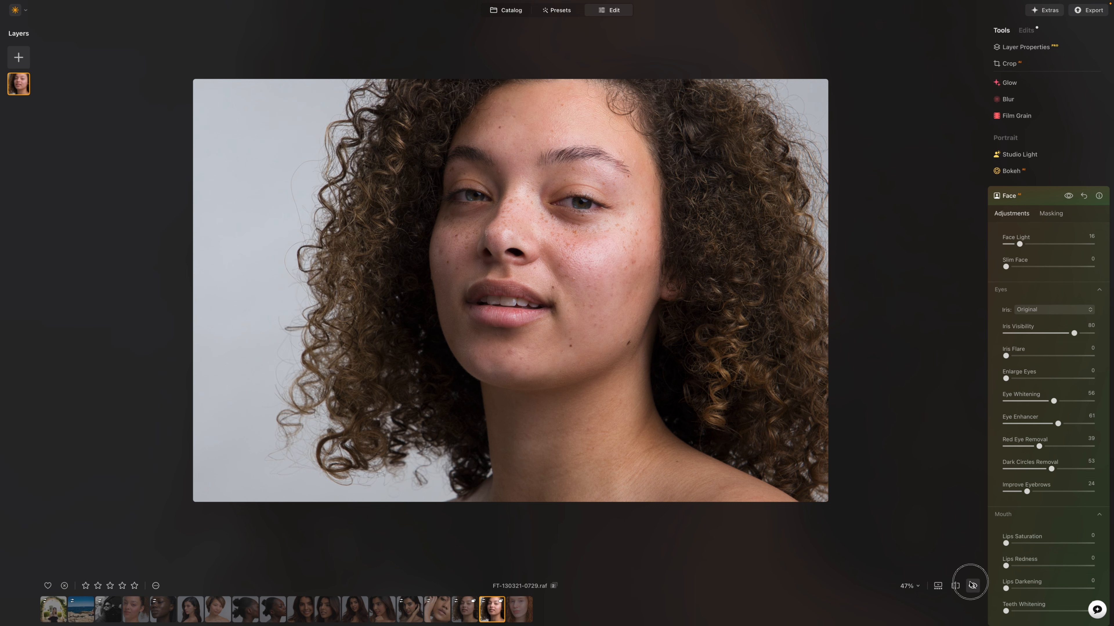
pyautogui.click(971, 585)
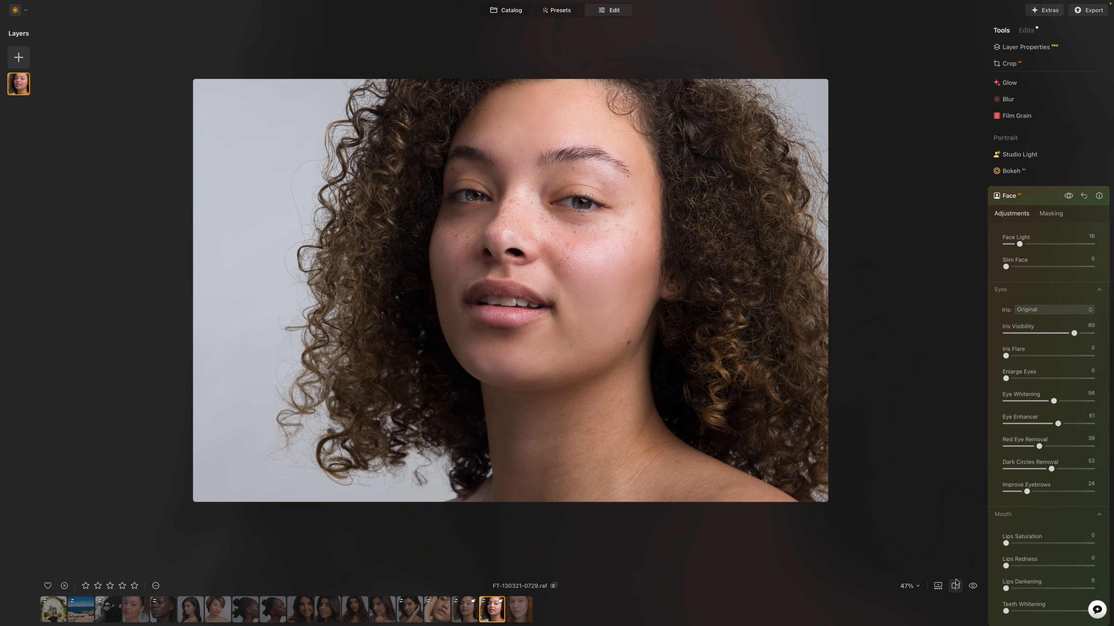
pyautogui.scroll(-4, 957, 576)
pyautogui.scroll(2, 958, 573)
pyautogui.scroll(4, 958, 572)
pyautogui.scroll(-2, 959, 572)
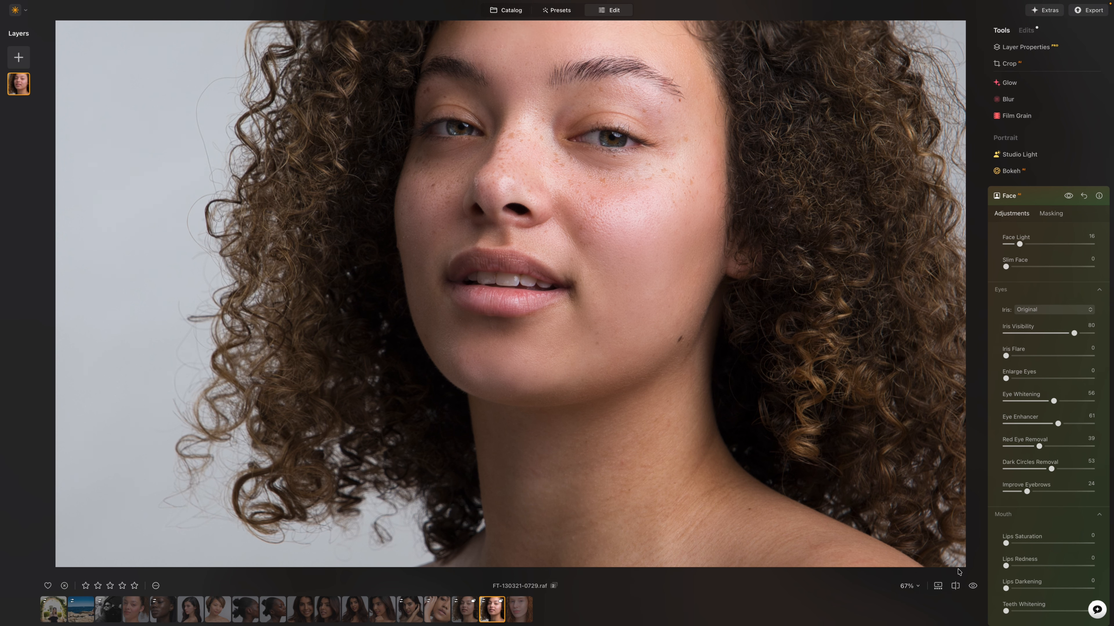
# Step: Set Lips Saturation to 63 and Lips Redness to 4 in the Face tool's mouth adjustments
pyautogui.scroll(-3, 1047, 465)
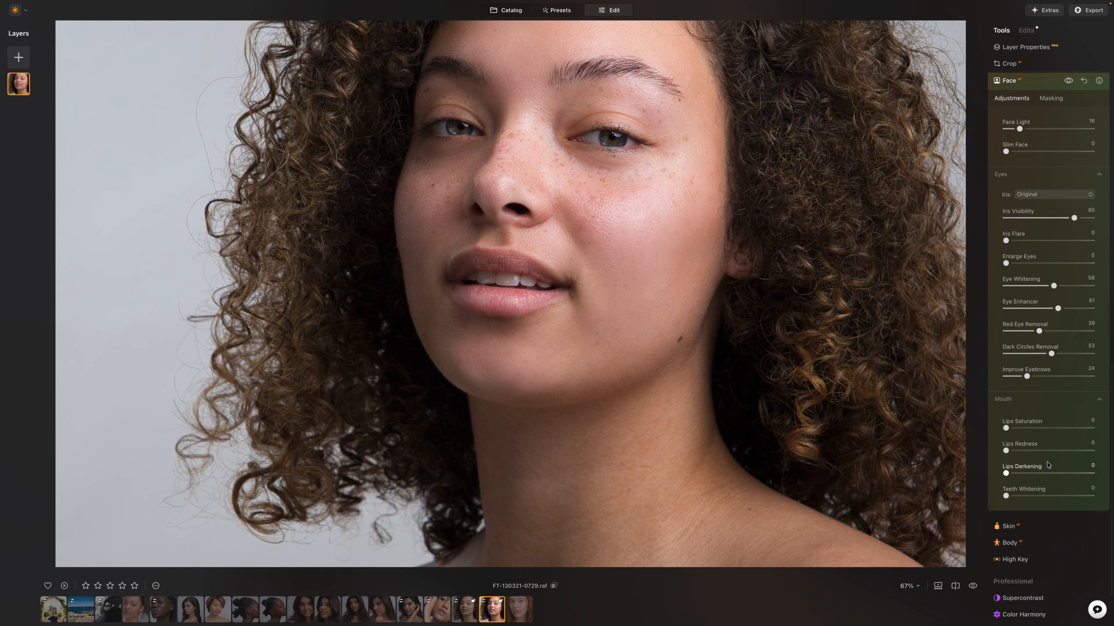
pyautogui.moveTo(1012, 432); pyautogui.dragTo(1060, 432)
pyautogui.moveTo(1022, 453)
pyautogui.mouseDown()
pyautogui.moveTo(1052, 452)
pyautogui.moveTo(1011, 457)
pyautogui.mouseUp()
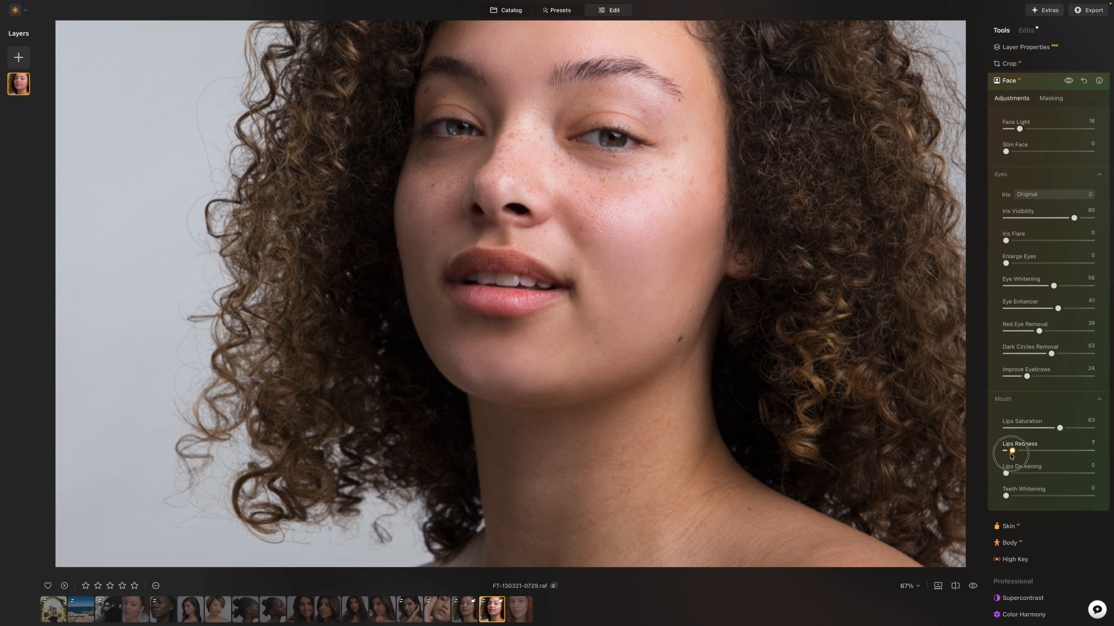
pyautogui.moveTo(1012, 456); pyautogui.dragTo(1010, 452)
# Step: Try Lips Redness and Lips Darkening at 100, and return both to 0
pyautogui.moveTo(745, 309); pyautogui.dragTo(704, 315)
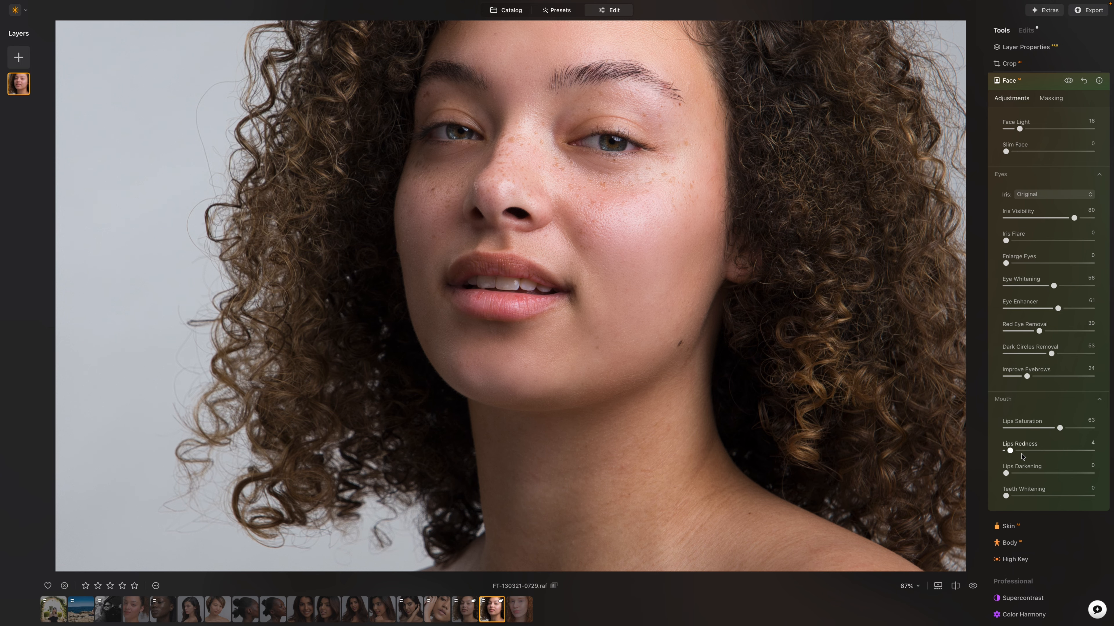
pyautogui.moveTo(1010, 451)
pyautogui.mouseDown()
pyautogui.moveTo(1063, 454)
pyautogui.moveTo(1020, 456)
pyautogui.mouseUp()
pyautogui.click(1003, 449)
pyautogui.moveTo(1003, 451); pyautogui.dragTo(1016, 452)
pyautogui.moveTo(1006, 473); pyautogui.dragTo(1090, 471)
pyautogui.moveTo(1016, 451); pyautogui.dragTo(1091, 451)
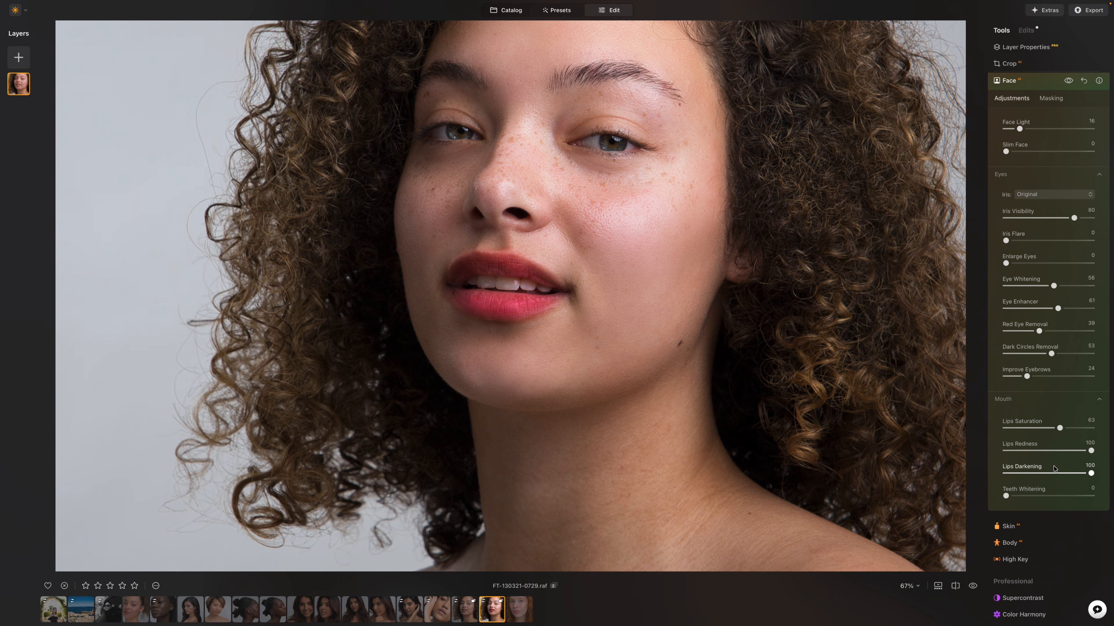
pyautogui.moveTo(1091, 451); pyautogui.dragTo(1006, 451)
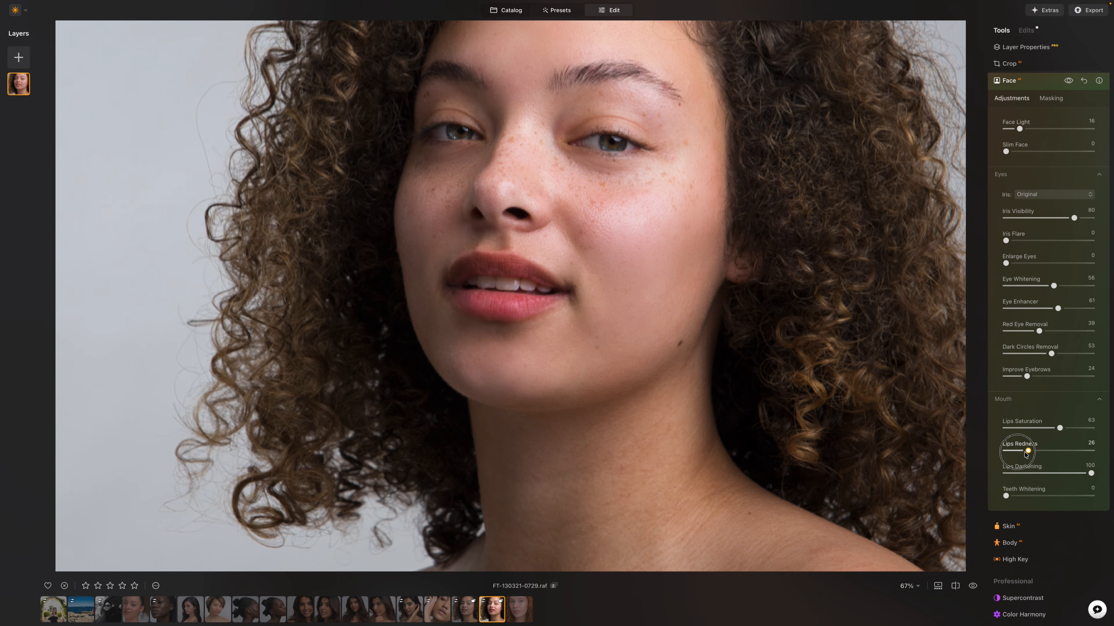
pyautogui.doubleClick(1047, 474)
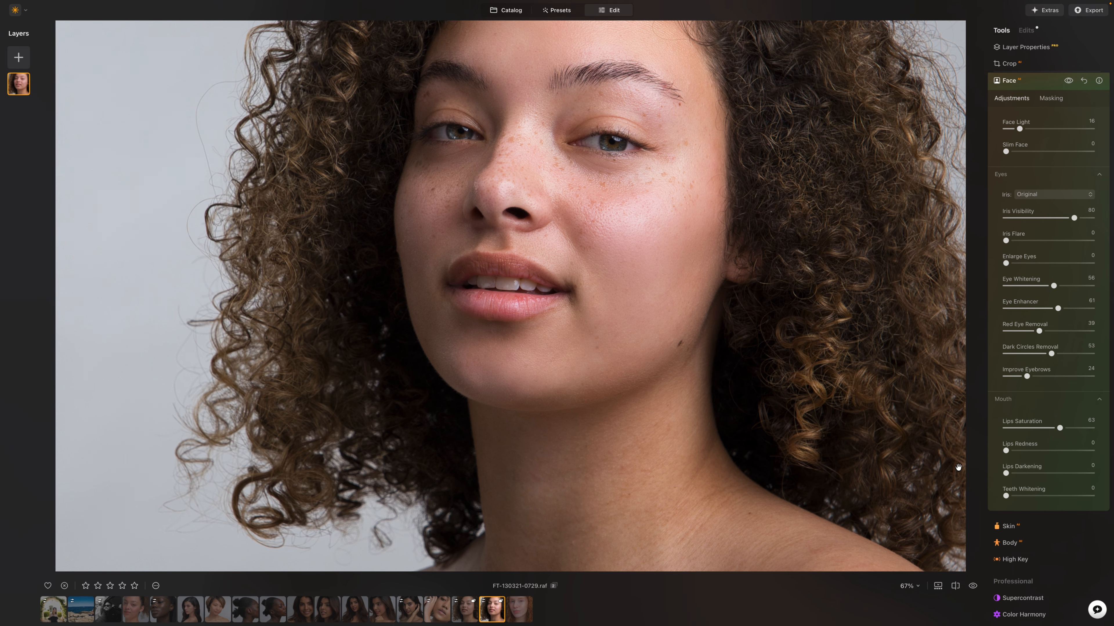
# Step: Set Teeth Whitening to 84 and compare the retouched portrait with the original
pyautogui.moveTo(703, 350); pyautogui.dragTo(701, 420)
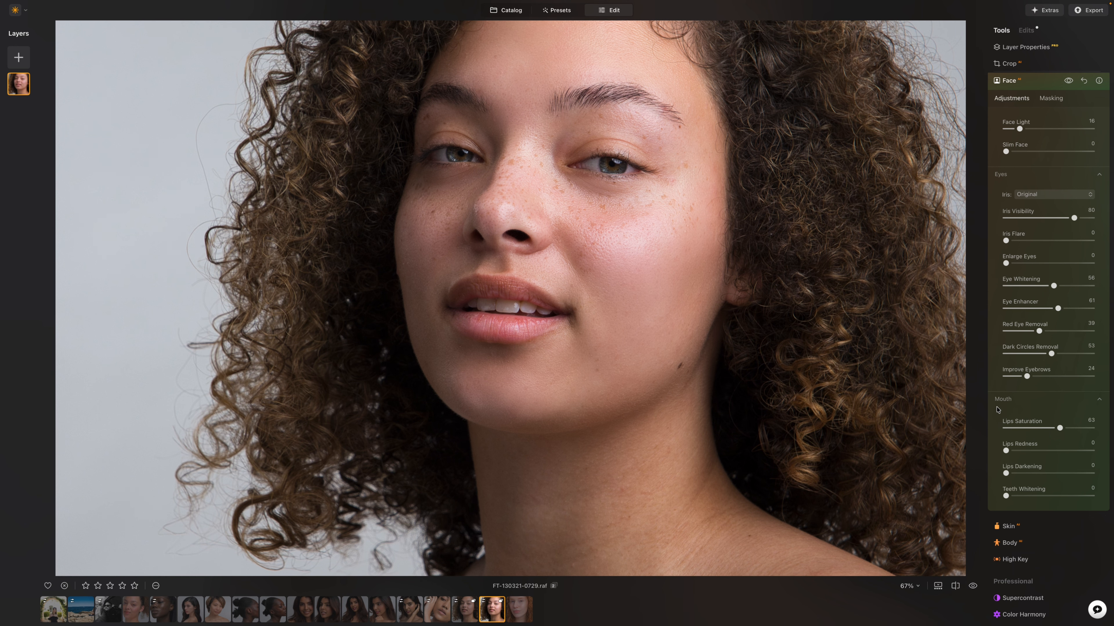
pyautogui.moveTo(1006, 495); pyautogui.dragTo(1077, 496)
pyautogui.click(973, 586)
pyautogui.click(973, 587)
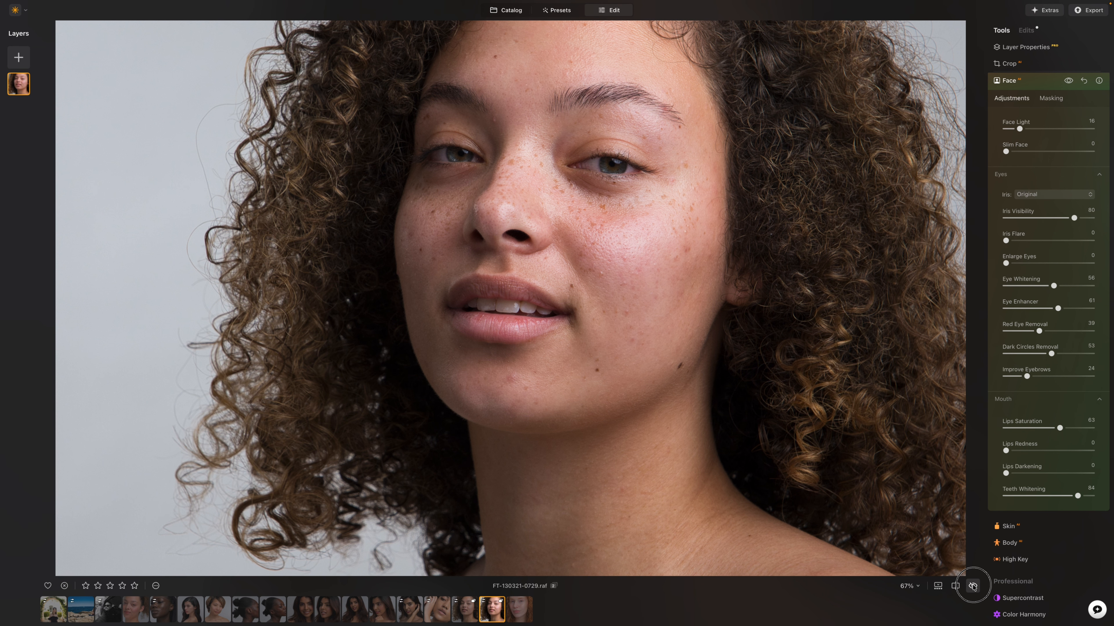
# Step: Compare the retouched portrait with the original and look at the adjustments in the Body and High Key tools
pyautogui.click(973, 587)
pyautogui.click(973, 587)
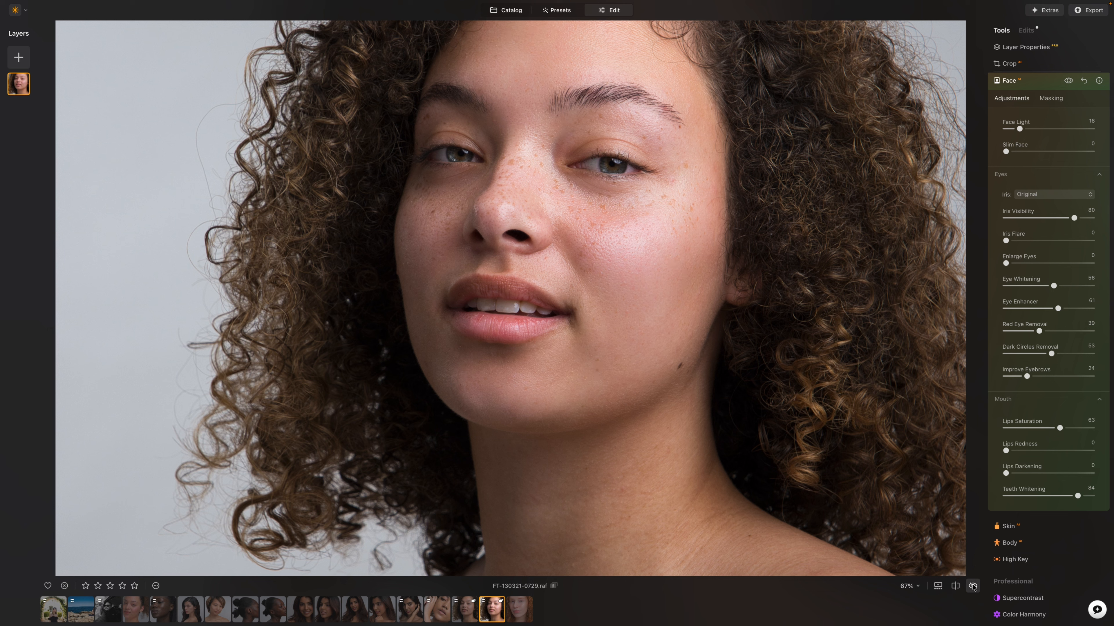
pyautogui.scroll(-3, 1049, 408)
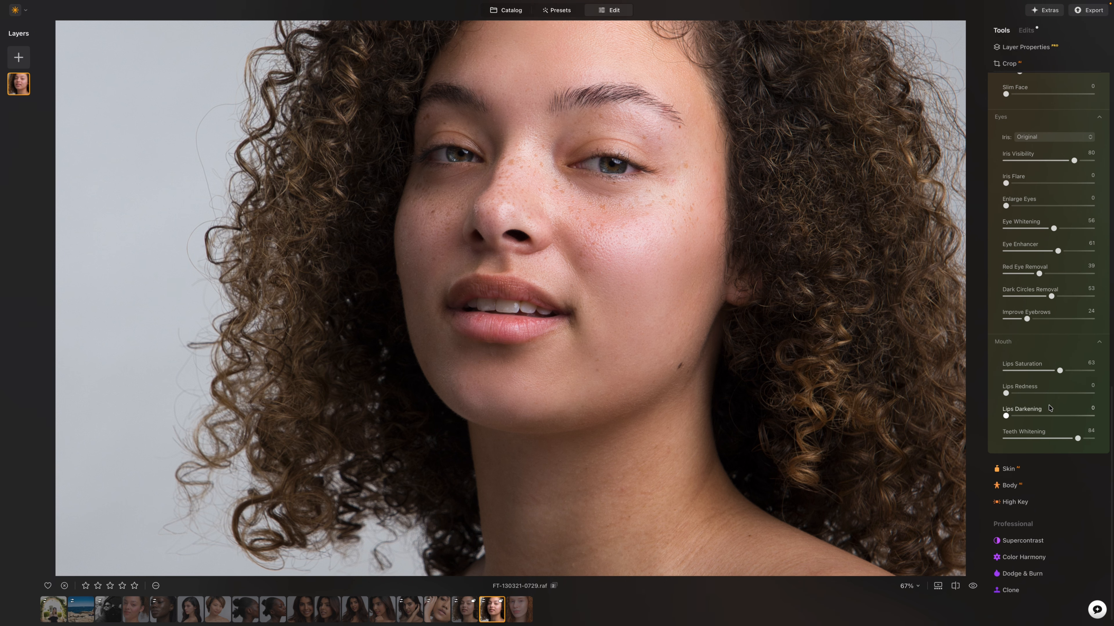
pyautogui.click(1026, 486)
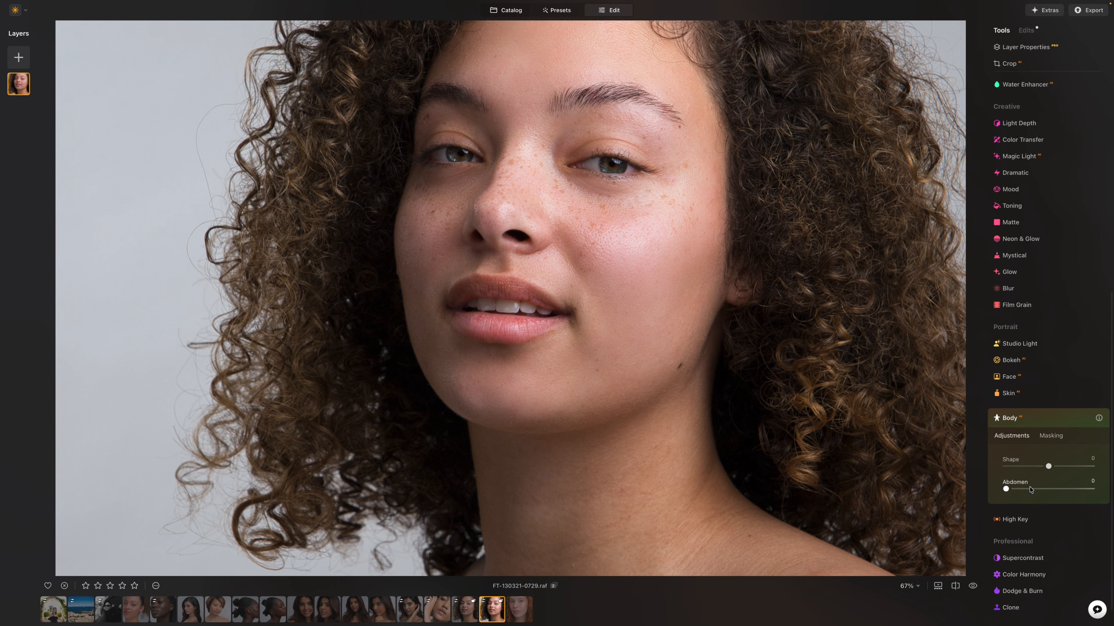
pyautogui.scroll(-3, 649, 354)
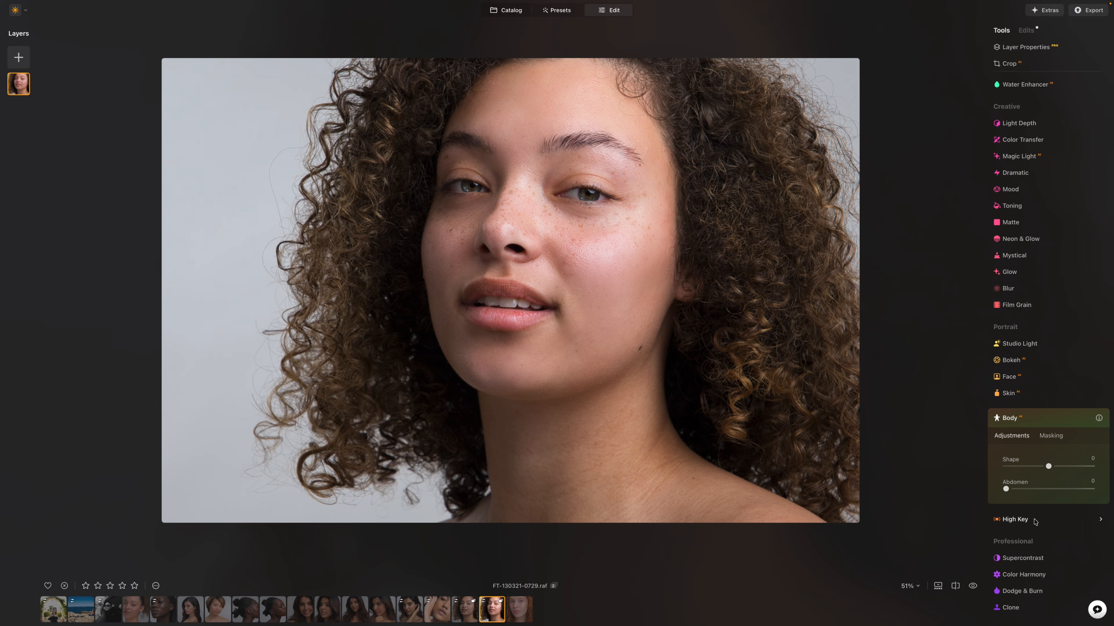
pyautogui.click(1034, 522)
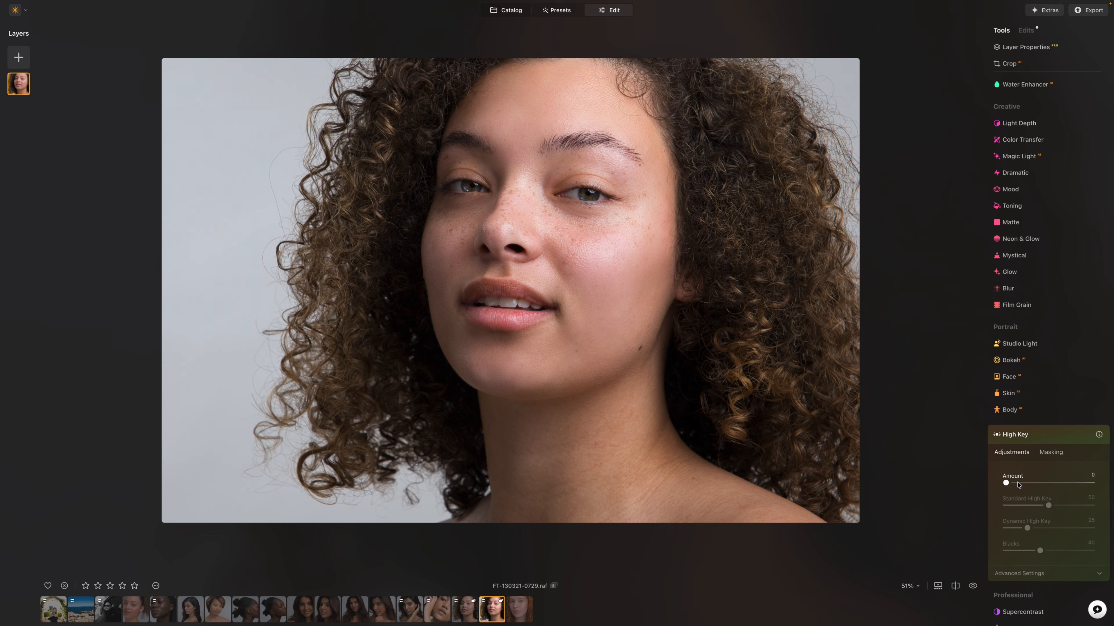
# Step: Set Face Light to 38 in the Face tool and compare the portrait without the Face adjustments and with the original
pyautogui.click(1009, 376)
pyautogui.moveTo(1005, 244); pyautogui.dragTo(1030, 244)
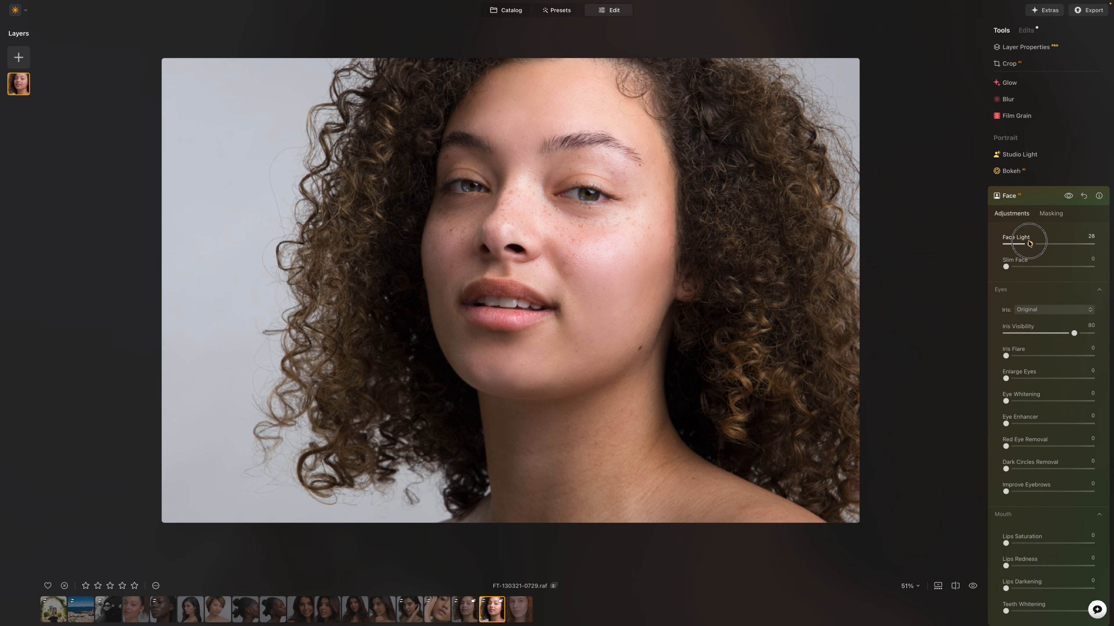
pyautogui.moveTo(1030, 244); pyautogui.dragTo(1038, 245)
pyautogui.click(1070, 198)
pyautogui.click(1069, 198)
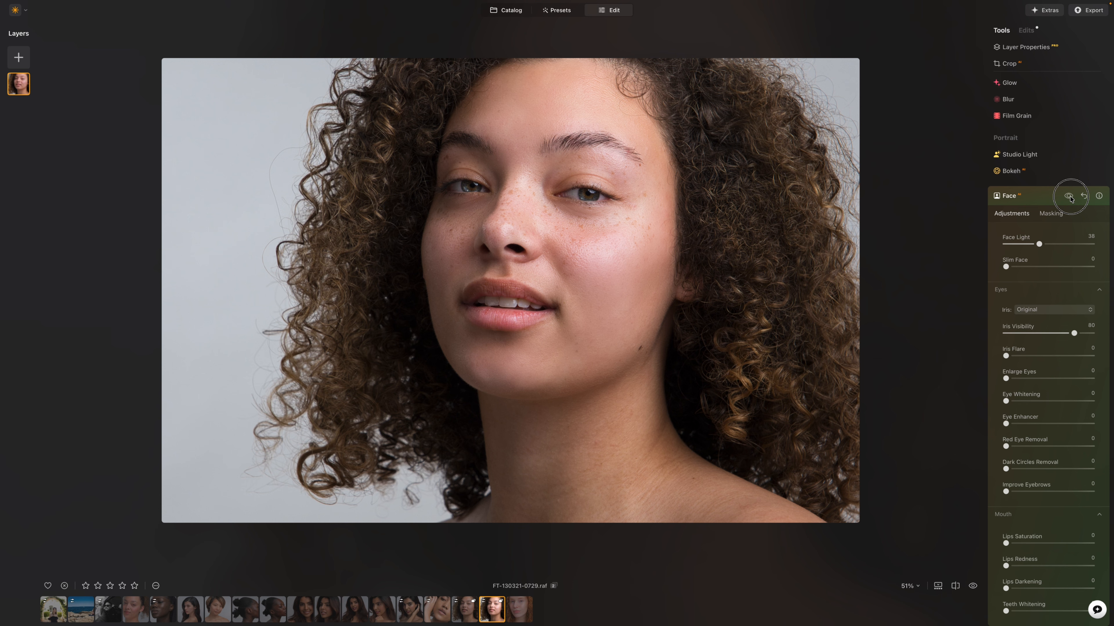
pyautogui.click(1070, 198)
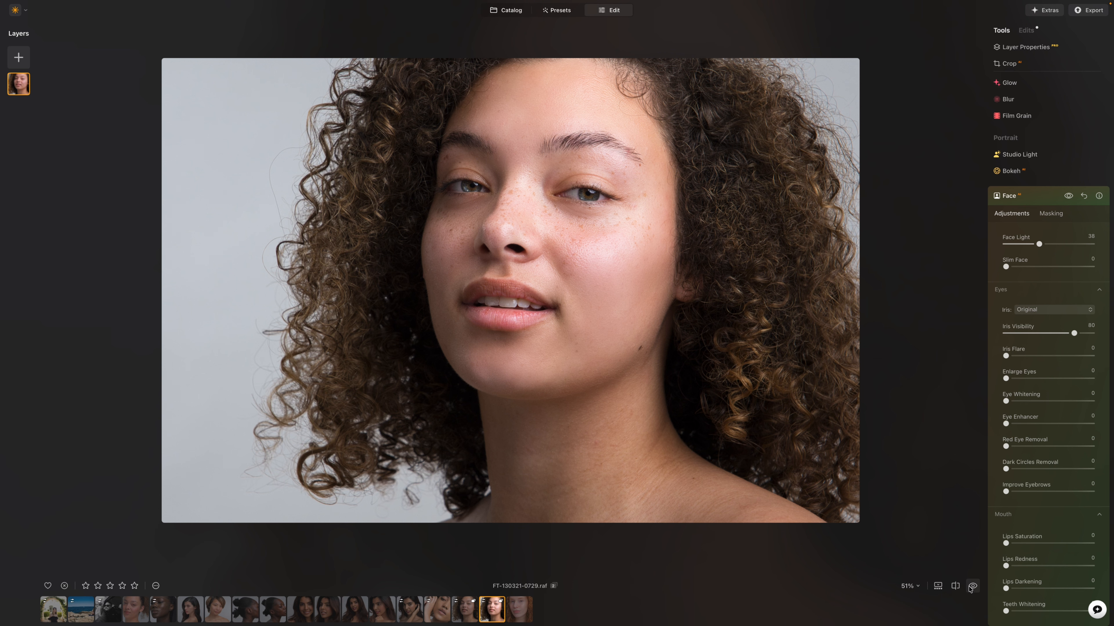
pyautogui.click(972, 586)
pyautogui.click(972, 587)
# Step: Set the Amount to 75 in the creative Light Depth tool
pyautogui.scroll(-4, 1071, 477)
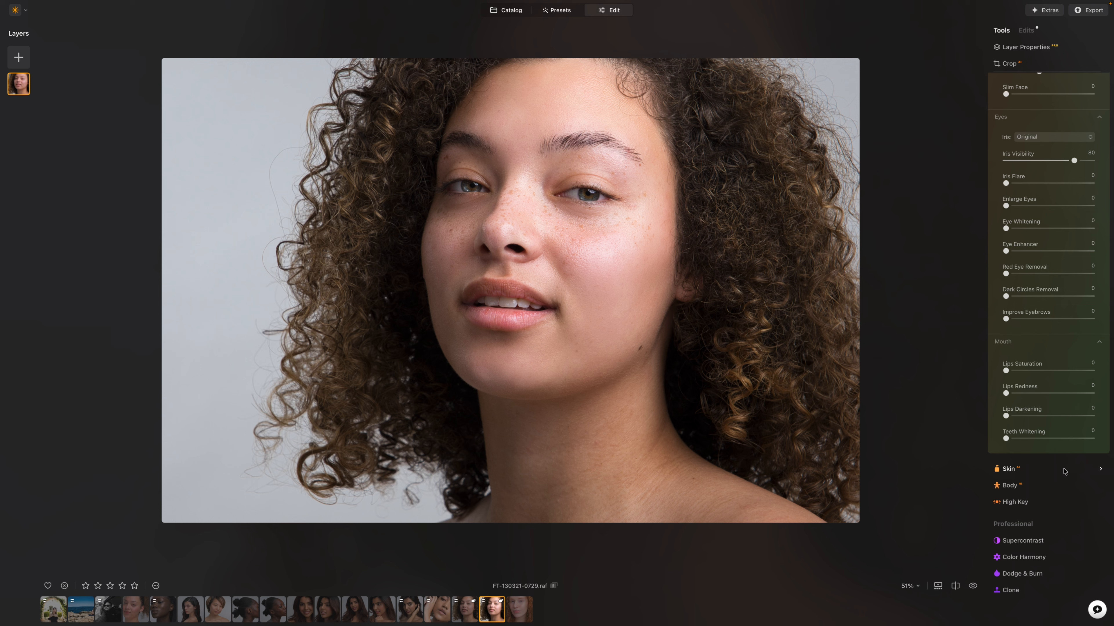
pyautogui.scroll(5, 1057, 468)
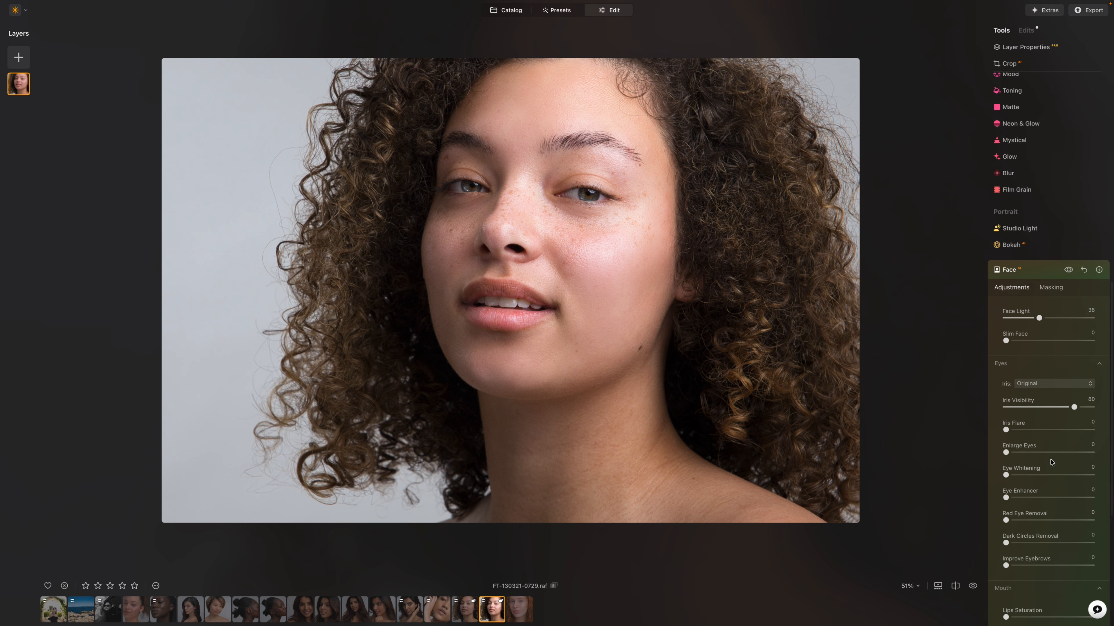
pyautogui.scroll(-5, 1051, 462)
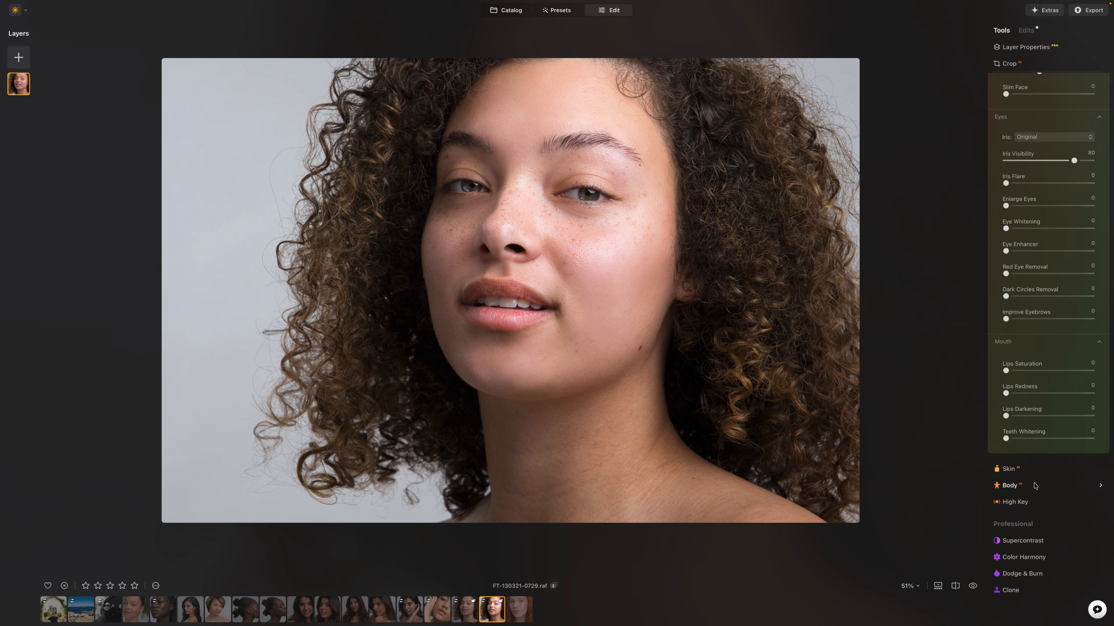
pyautogui.scroll(9, 1051, 201)
pyautogui.click(1051, 201)
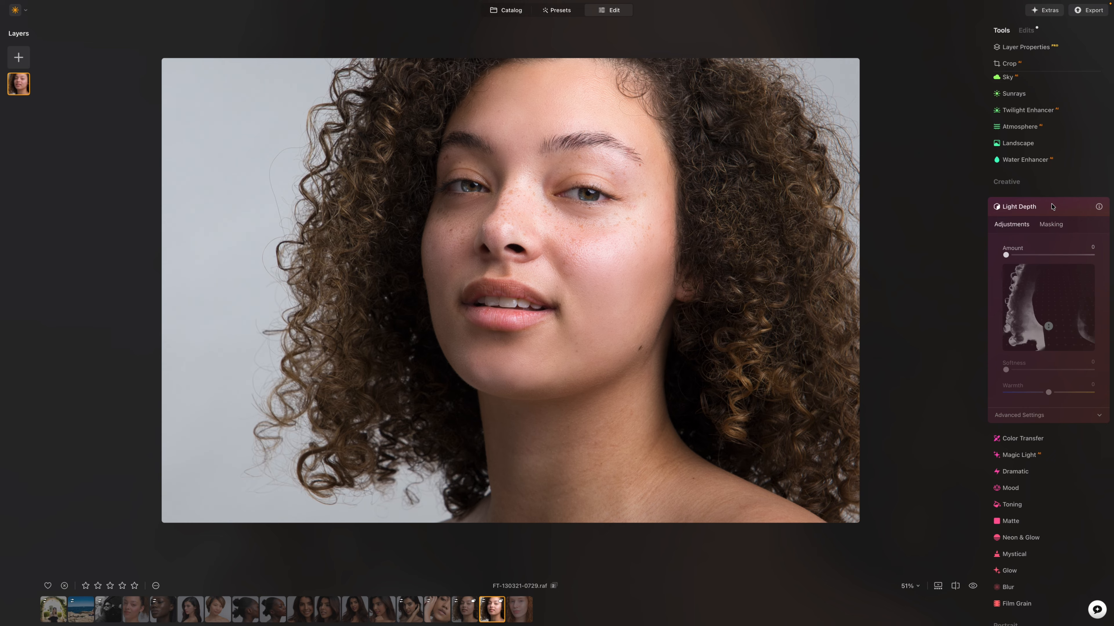
pyautogui.moveTo(1032, 254); pyautogui.dragTo(1070, 261)
# Step: Shift the Light Depth light position towards the foreground in its depth preview, fine-tune it and compare the portrait with the original
pyautogui.moveTo(1048, 326); pyautogui.dragTo(1047, 341)
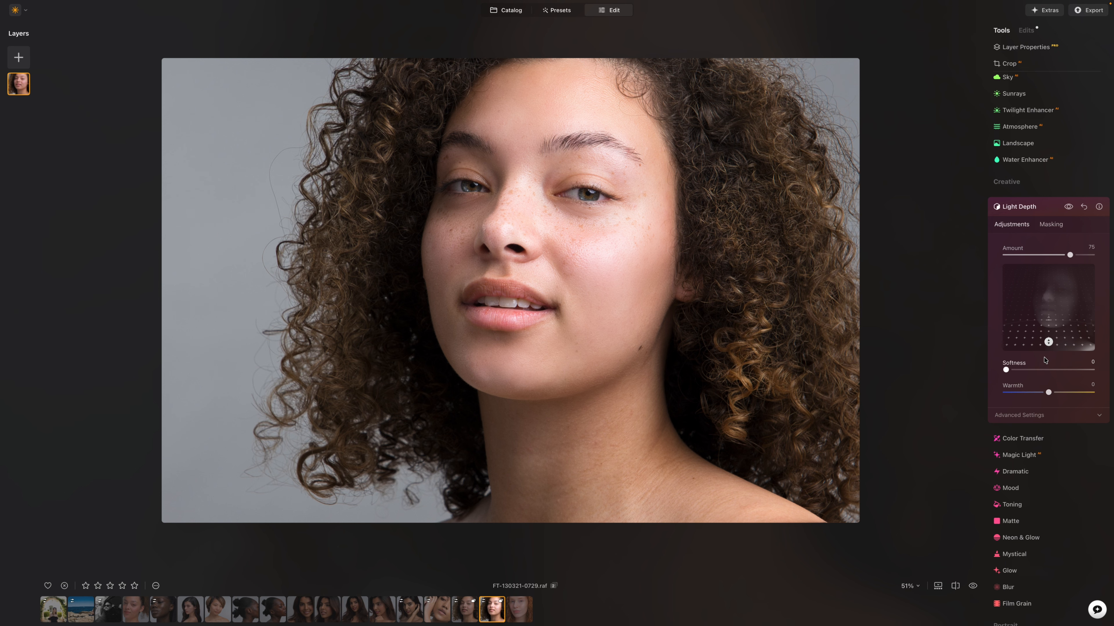
pyautogui.moveTo(1048, 342); pyautogui.dragTo(1049, 343)
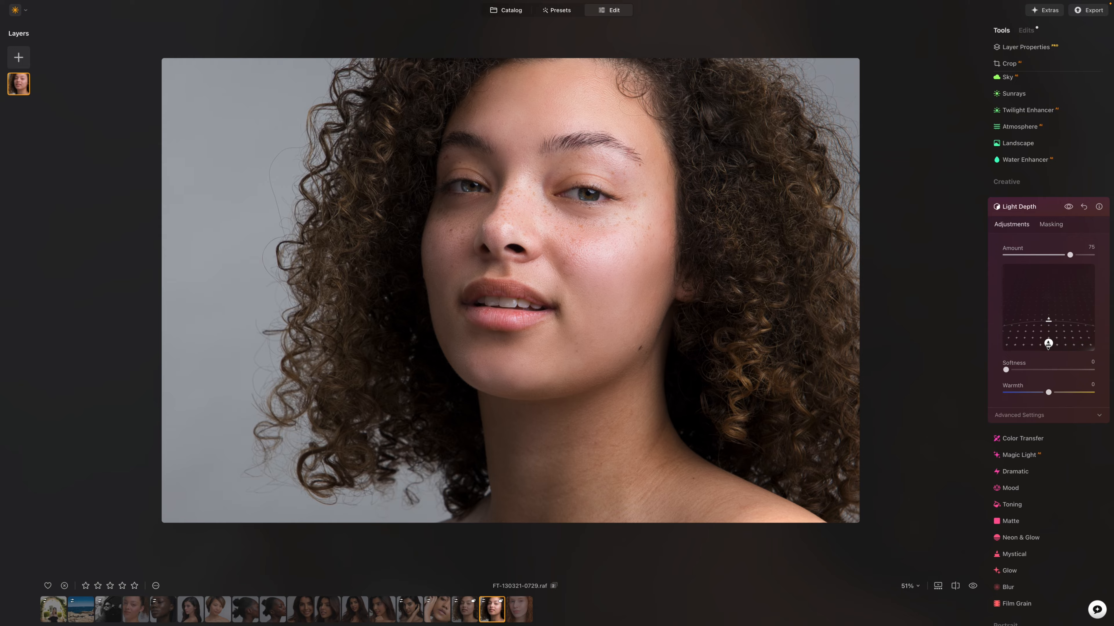
pyautogui.moveTo(1048, 344); pyautogui.dragTo(1048, 344)
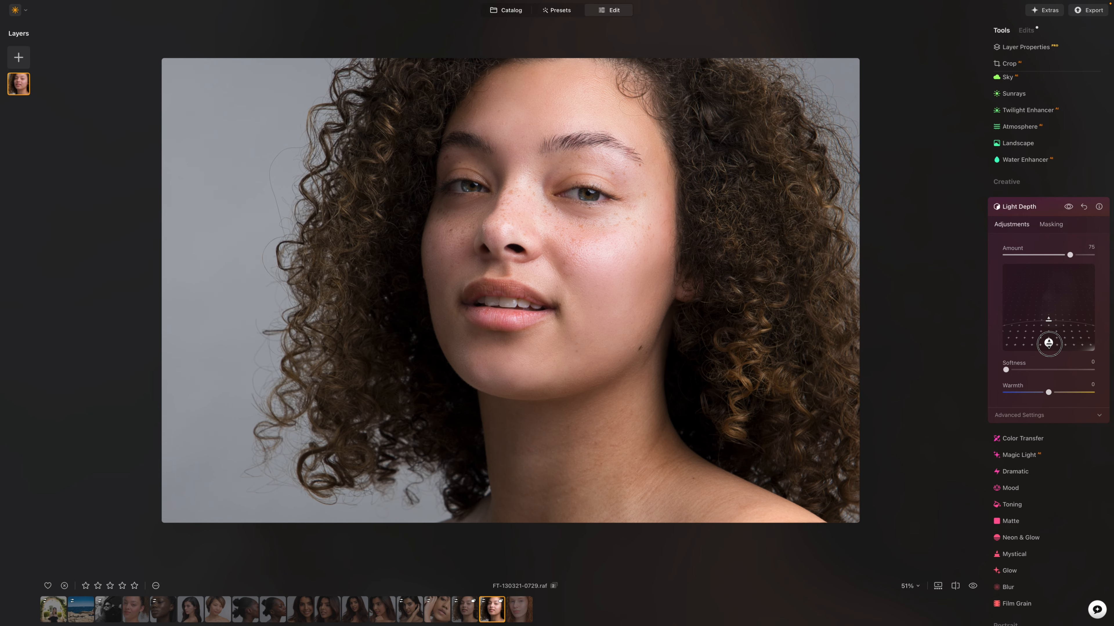
pyautogui.moveTo(1048, 343); pyautogui.dragTo(1052, 344)
pyautogui.click(972, 584)
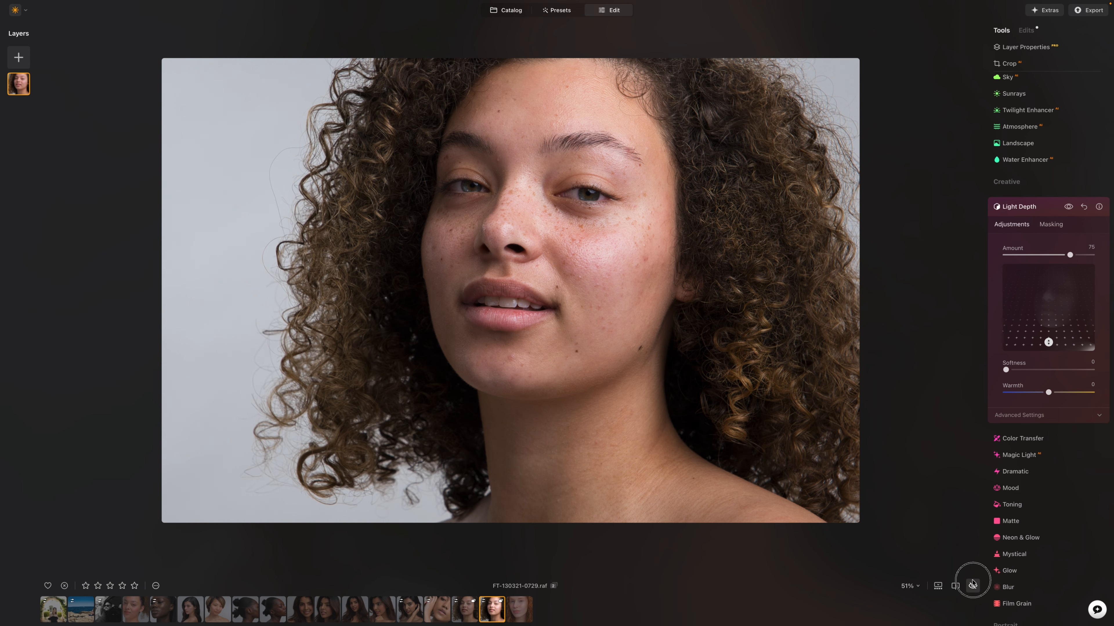
pyautogui.click(972, 584)
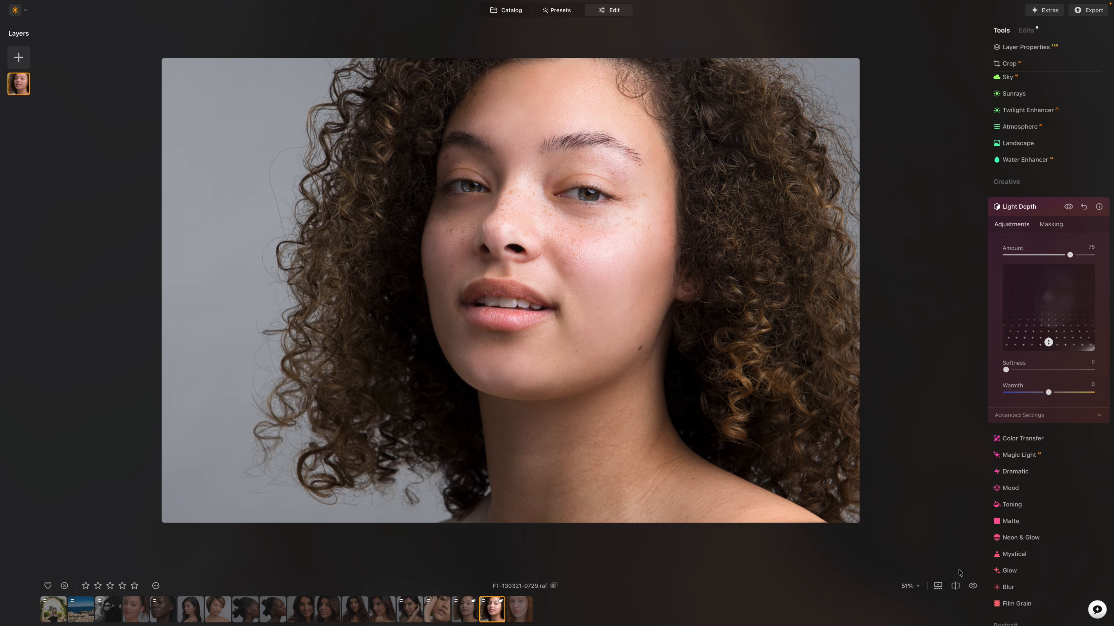
# Step: Set Light Depth's Softness to 64 and Amount to 61, and nudge the light position slightly back in the depth preview
pyautogui.moveTo(1006, 370); pyautogui.dragTo(1058, 371)
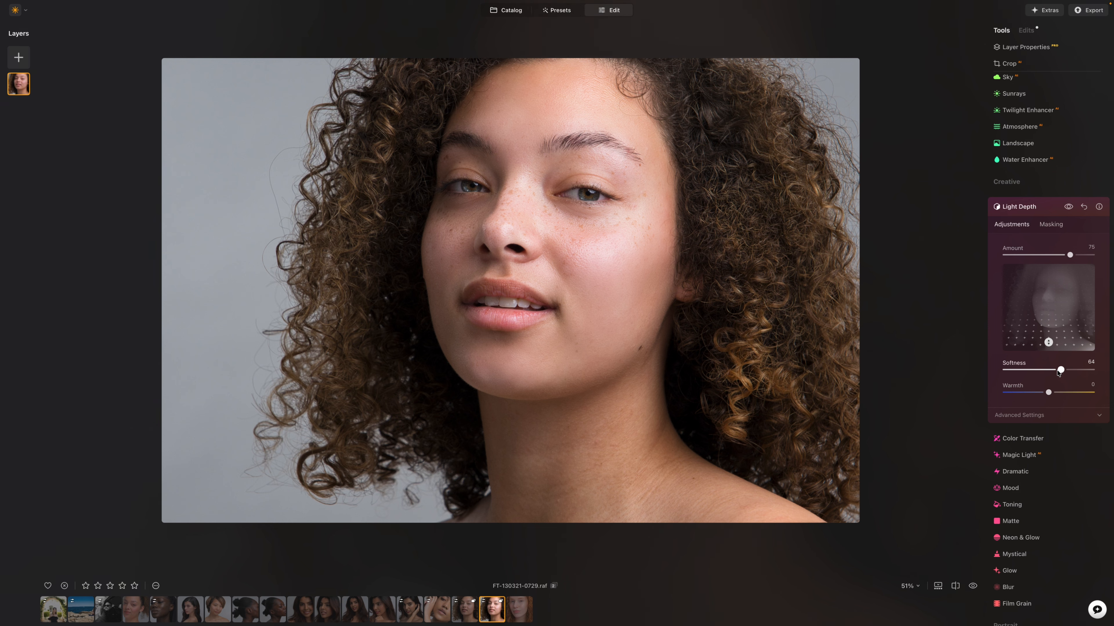
pyautogui.moveTo(1039, 255)
pyautogui.mouseDown()
pyautogui.moveTo(1022, 256)
pyautogui.moveTo(1058, 255)
pyautogui.mouseUp()
pyautogui.moveTo(1048, 342); pyautogui.dragTo(1047, 342)
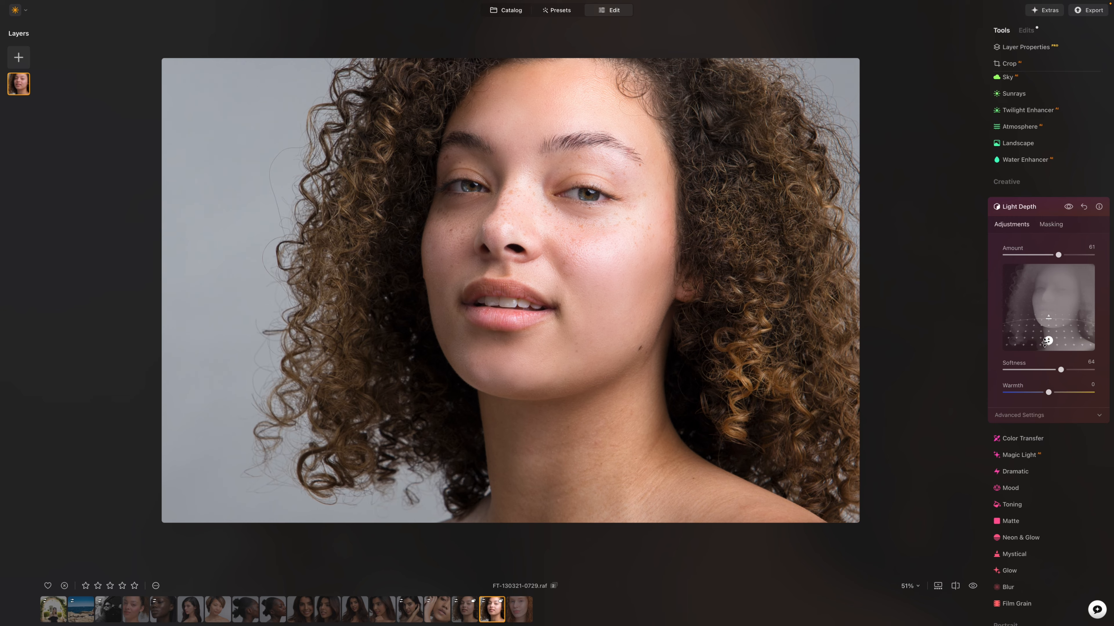
# Step: Compare the relit portrait with the original and examine the face and hair at several magnifications
pyautogui.click(973, 587)
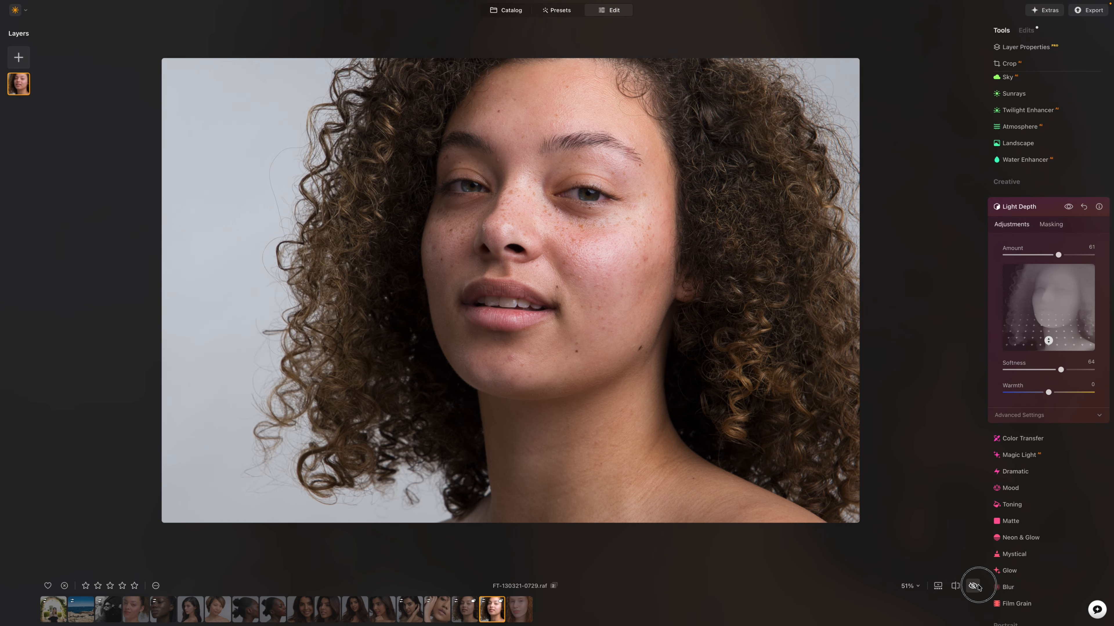
pyautogui.moveTo(980, 588); pyautogui.dragTo(981, 592)
pyautogui.scroll(-5, 781, 368)
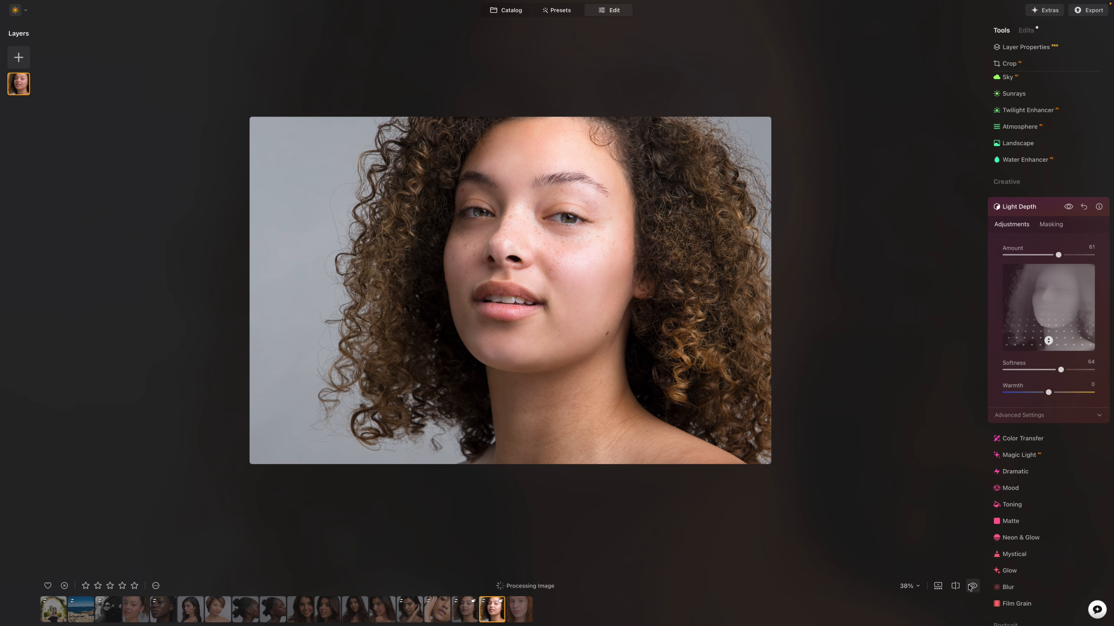
pyautogui.moveTo(969, 586); pyautogui.dragTo(969, 586)
pyautogui.scroll(10, 701, 318)
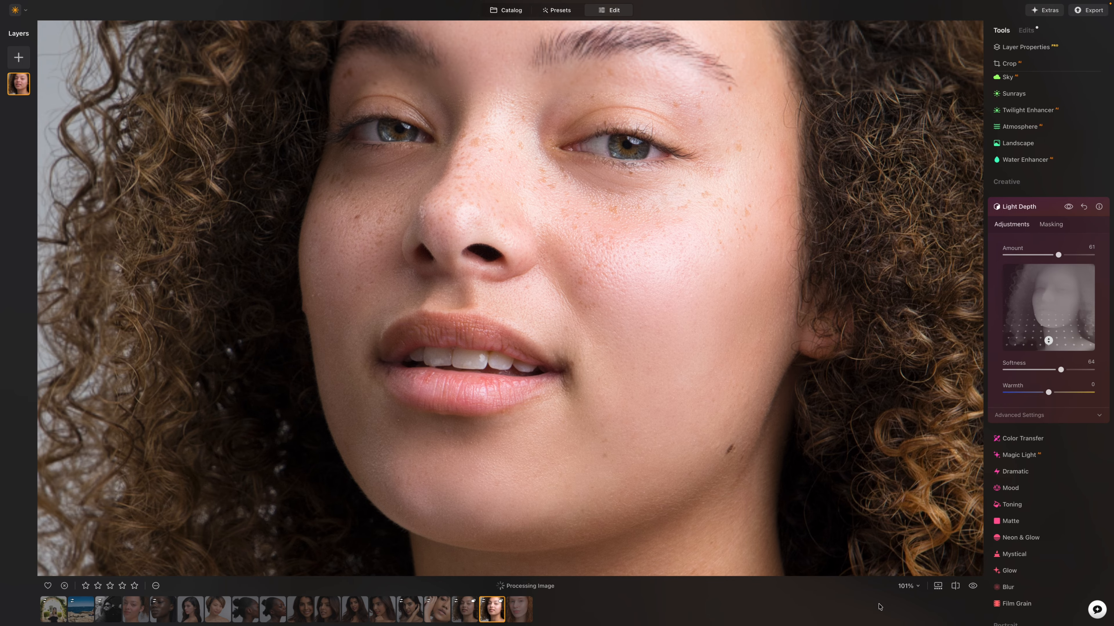
pyautogui.scroll(-1, 838, 435)
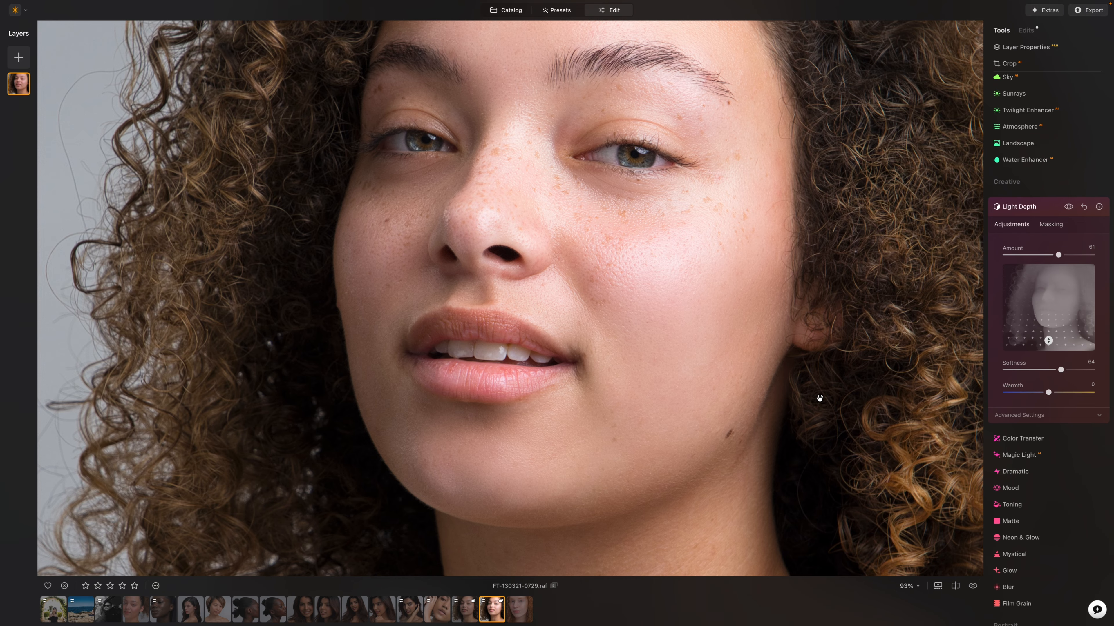
pyautogui.scroll(-2, 819, 397)
pyautogui.scroll(-1, 820, 400)
pyautogui.moveTo(855, 393); pyautogui.dragTo(802, 390)
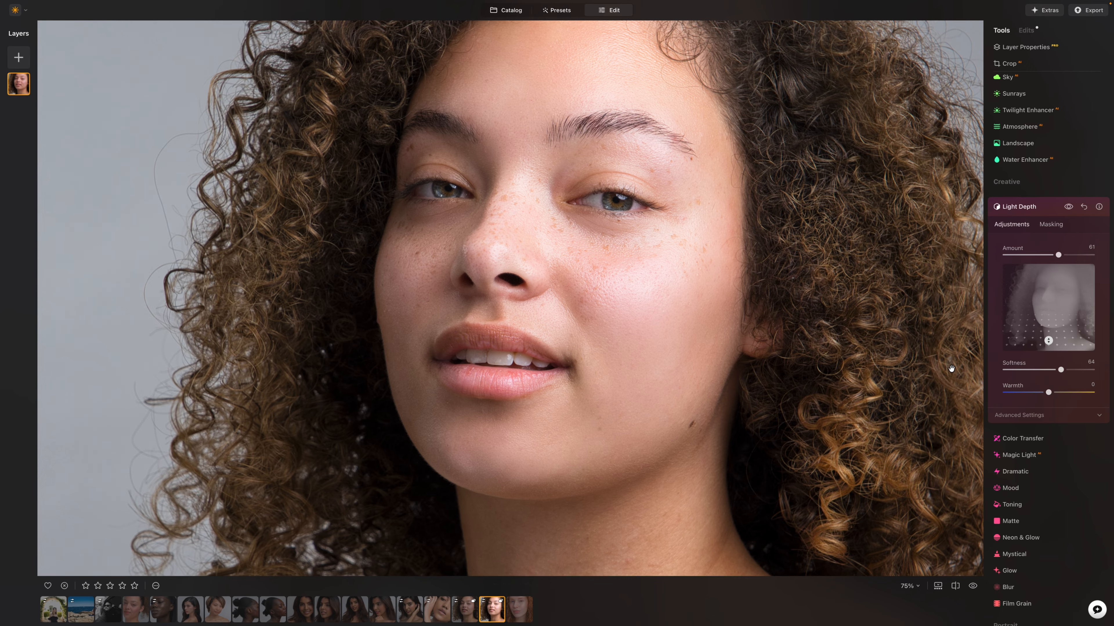